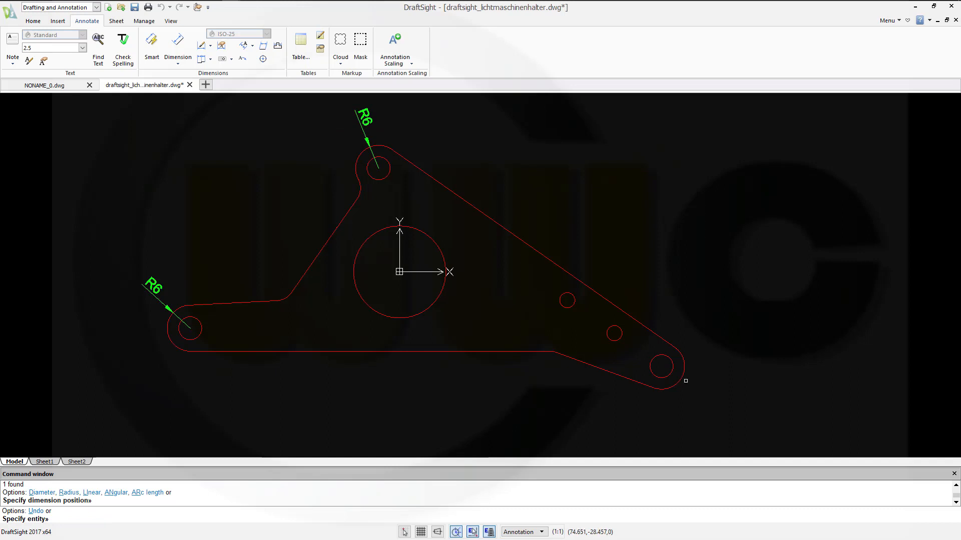
# Add a radius dimension to the bracket's rounded right end and diameter dimensions to the two small holes near it
pyautogui.click(679, 382)
pyautogui.click(732, 386)
pyautogui.click(570, 296)
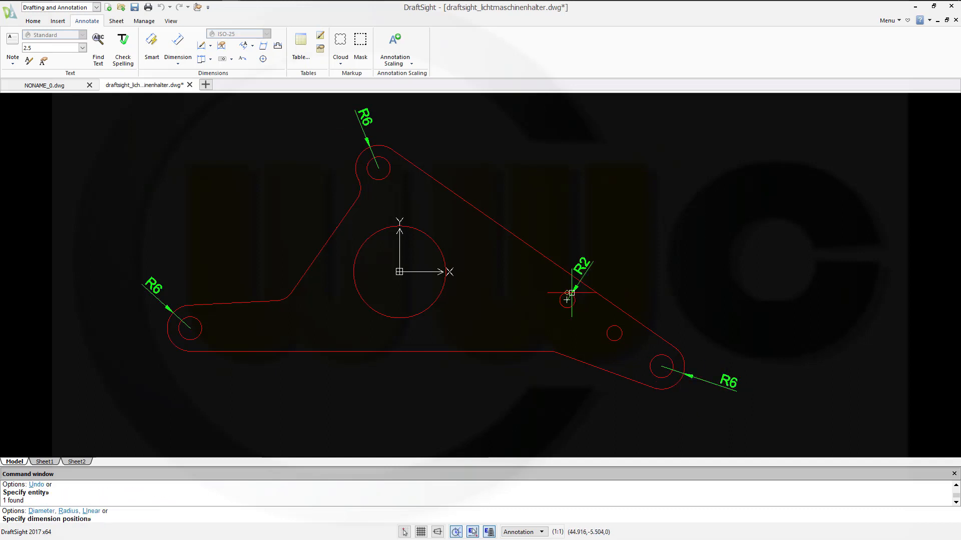
pyautogui.rightClick(613, 262)
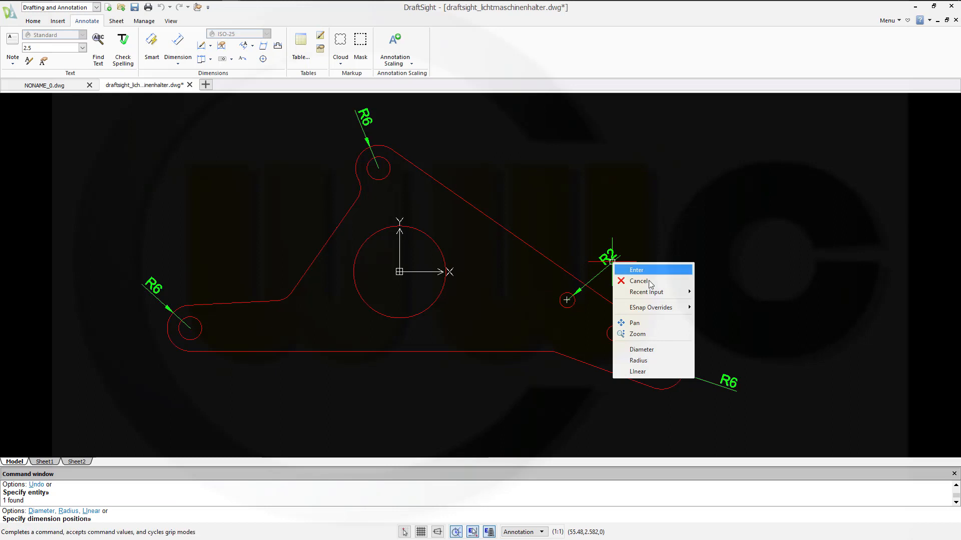
pyautogui.click(643, 349)
pyautogui.click(606, 271)
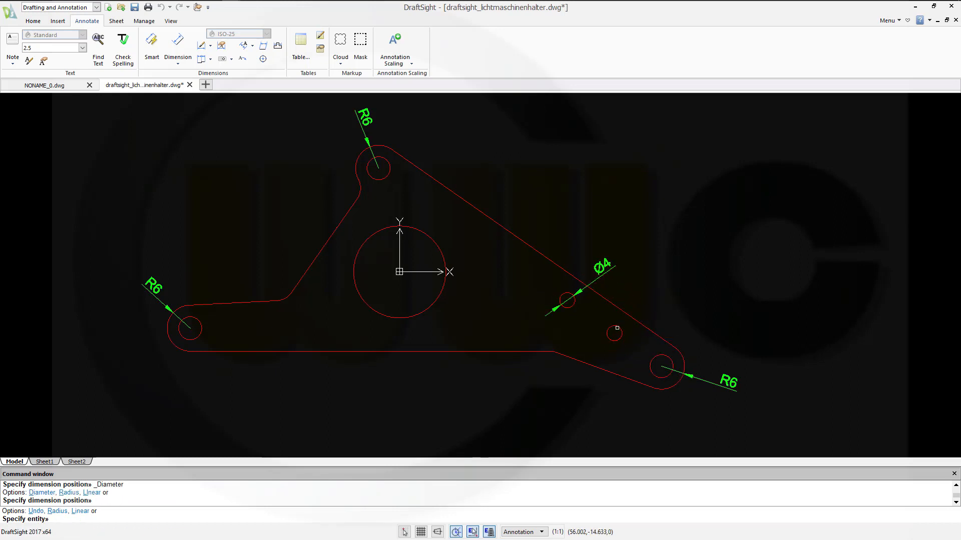
pyautogui.click(617, 328)
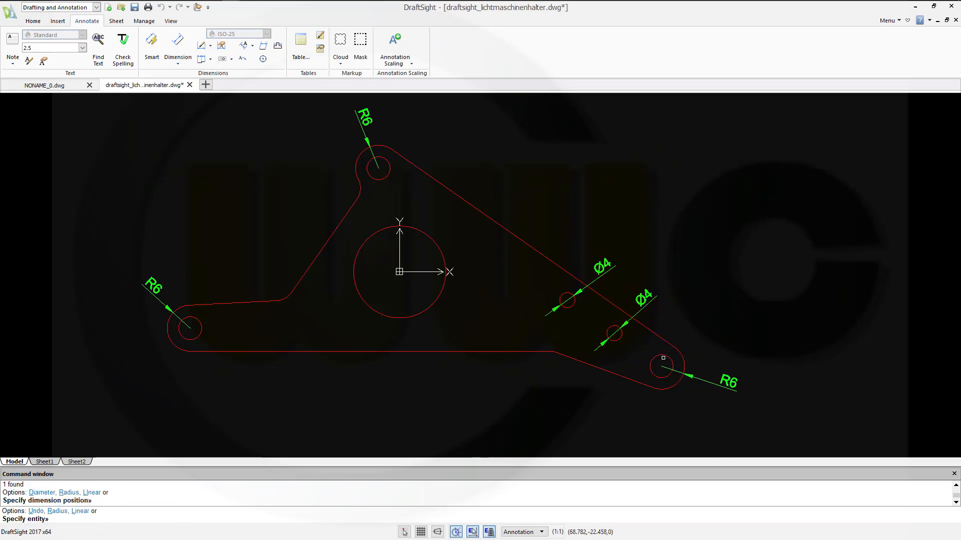
# Add diameter dimensions to the large central circle and to the right, upper and left mounting holes
pyautogui.click(663, 358)
pyautogui.click(698, 333)
pyautogui.click(430, 309)
pyautogui.click(468, 327)
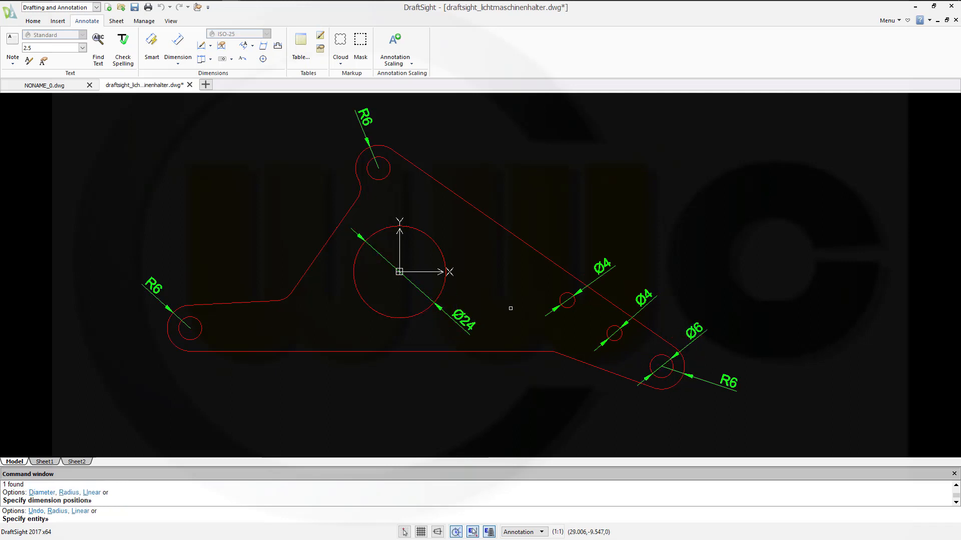
pyautogui.click(368, 173)
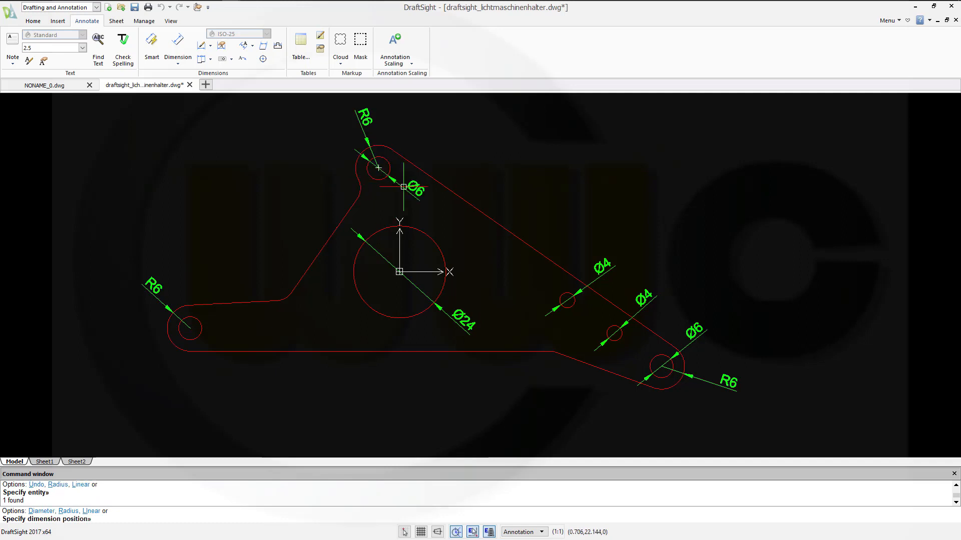
pyautogui.click(437, 144)
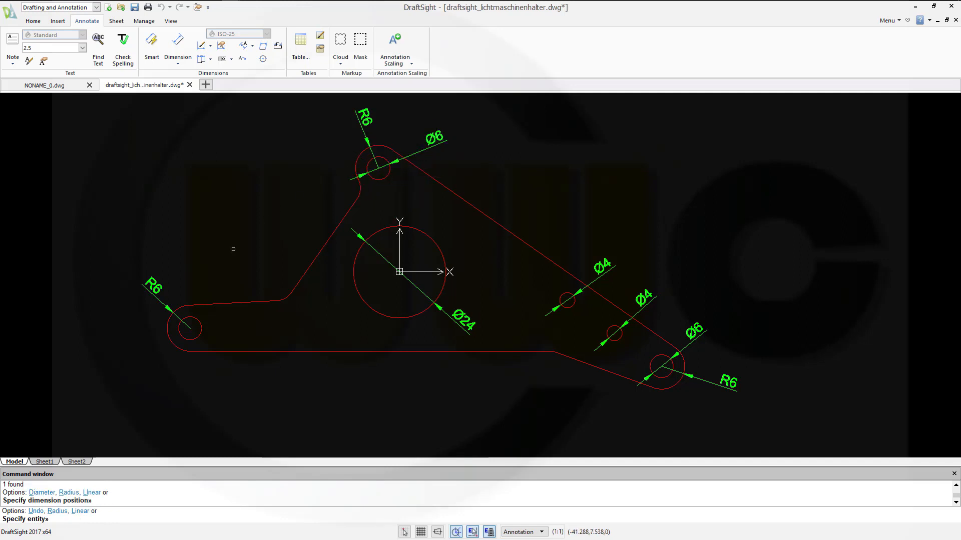
pyautogui.click(202, 332)
pyautogui.click(165, 372)
# Activate the viewport on Sheet1 and set its scale to 1:1
pyautogui.click(45, 461)
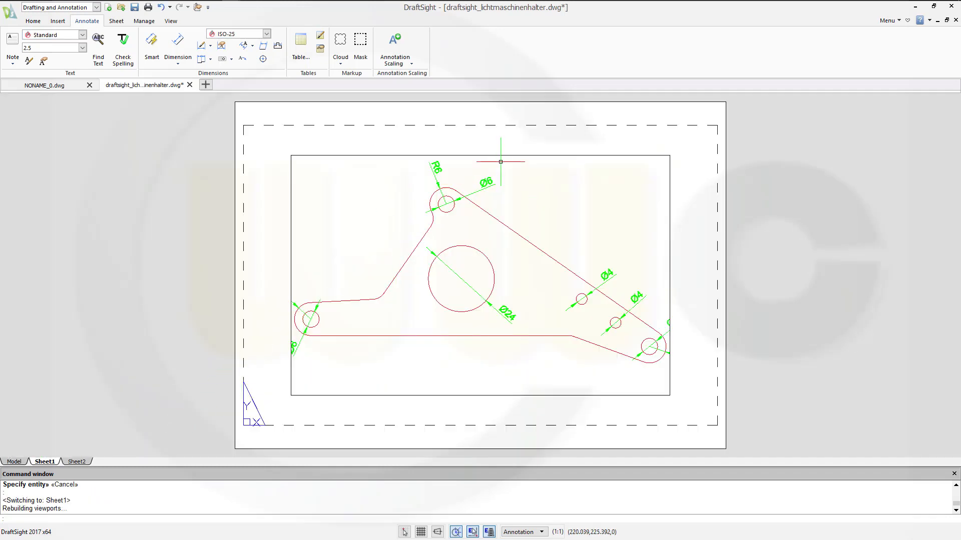
pyautogui.doubleClick(578, 214)
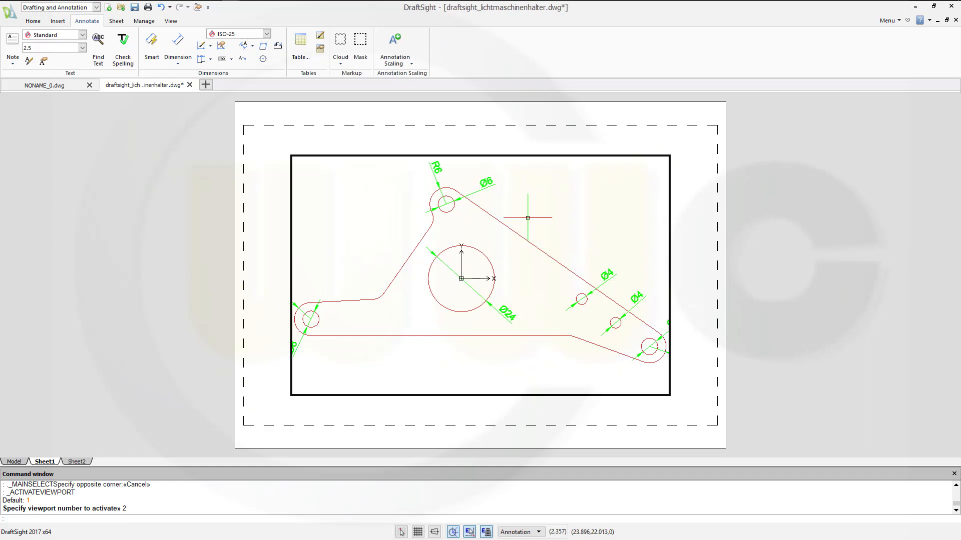
pyautogui.click(539, 534)
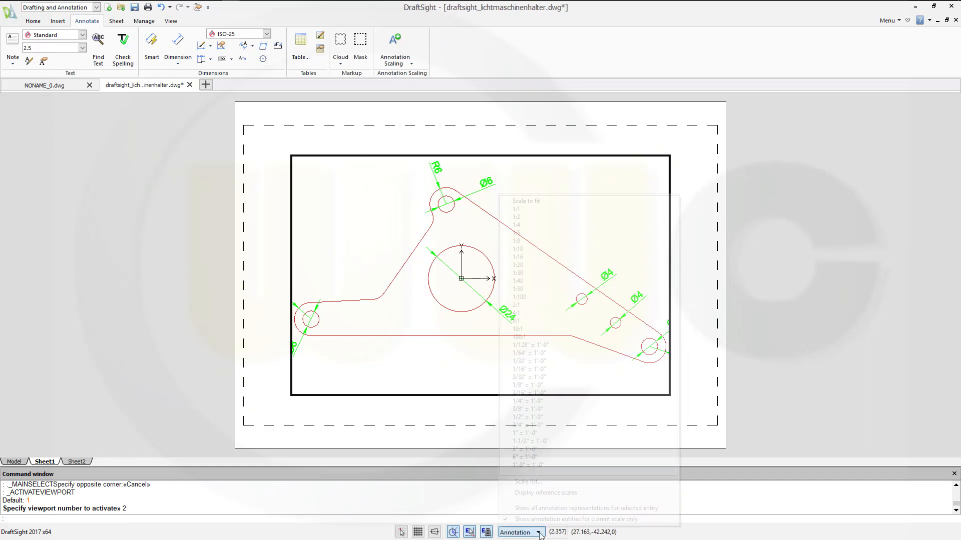
pyautogui.click(538, 216)
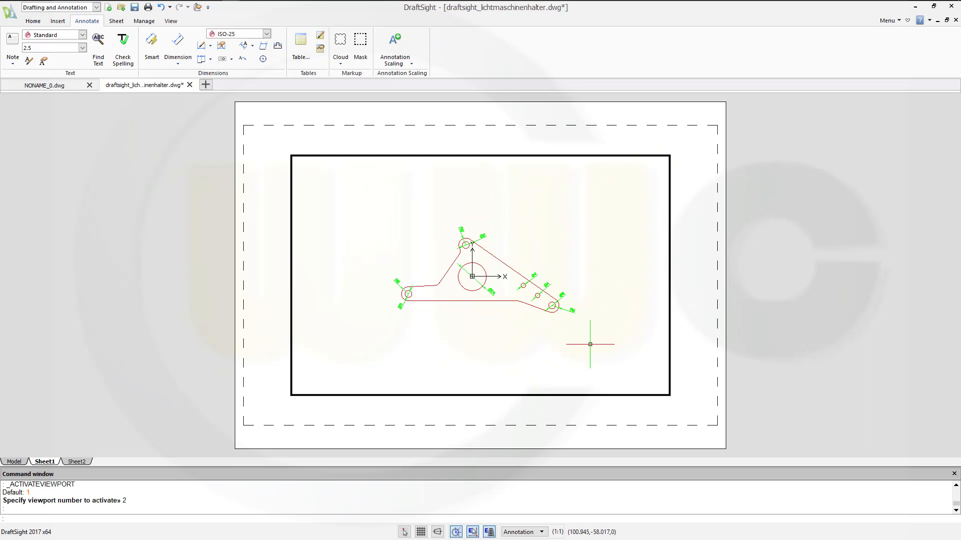
# On Sheet2, shrink the viewport by moving its lower-right corner to about the middle of the sheet
pyautogui.click(77, 462)
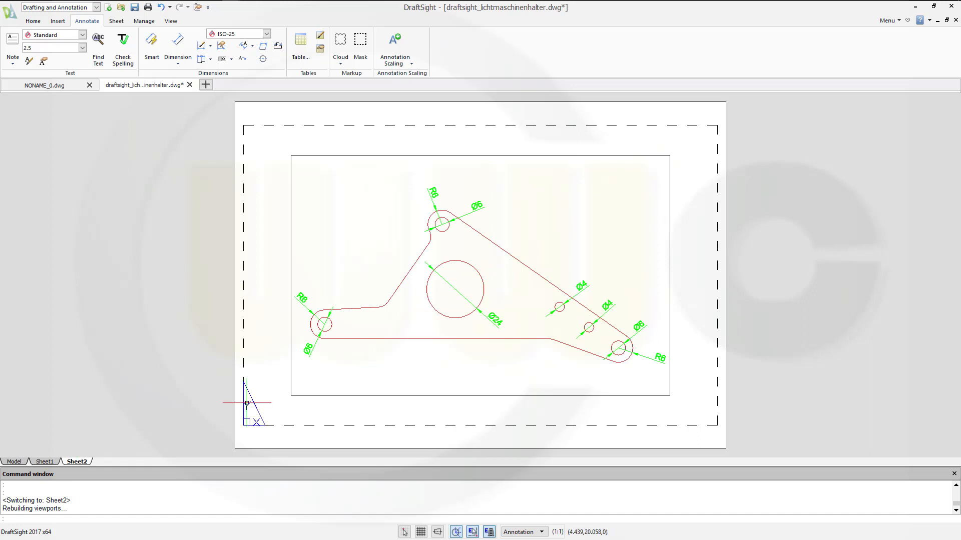
pyautogui.click(664, 395)
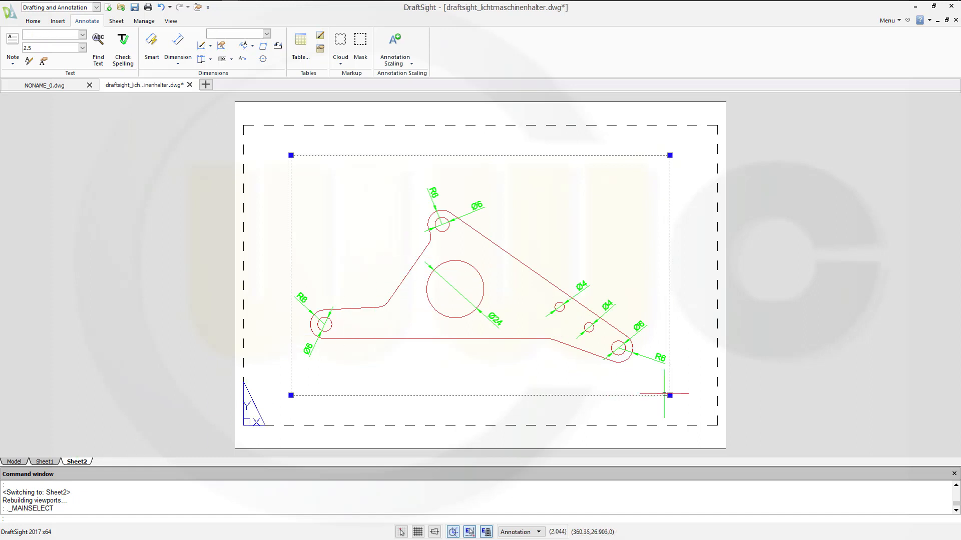
pyautogui.click(670, 396)
pyautogui.click(483, 271)
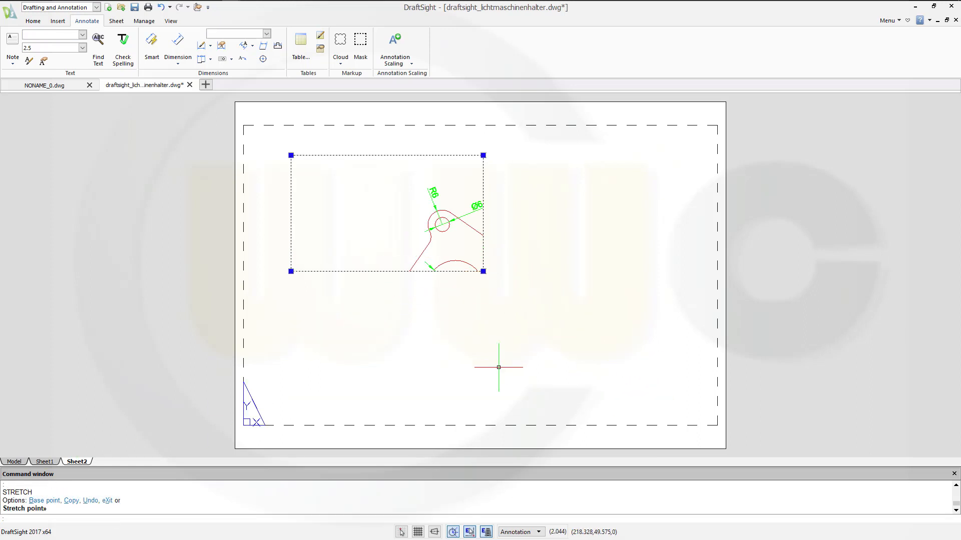
# Activate the reduced viewport, fit the whole bracket inside it and set its scale to 1:2
pyautogui.doubleClick(364, 206)
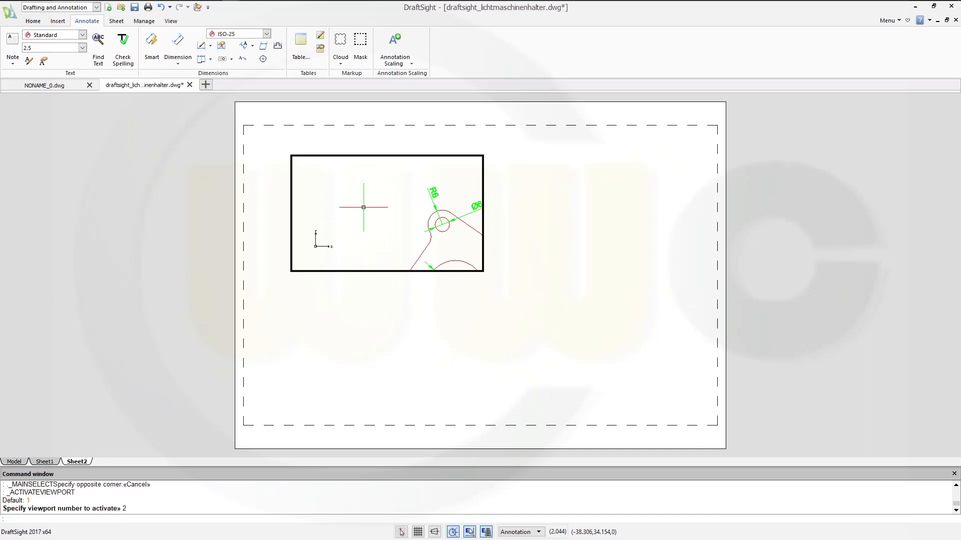
pyautogui.middleClick(364, 207)
pyautogui.middleClick(364, 207)
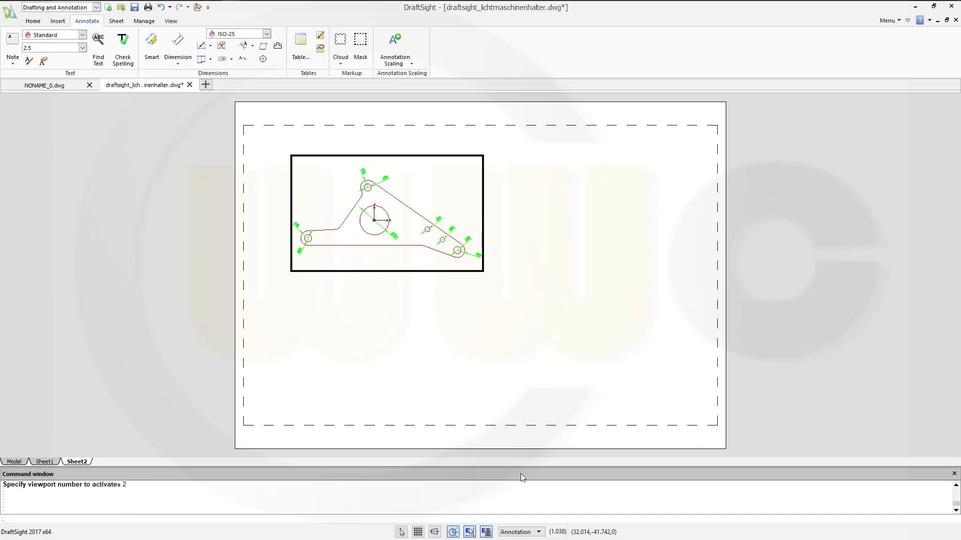
pyautogui.click(539, 533)
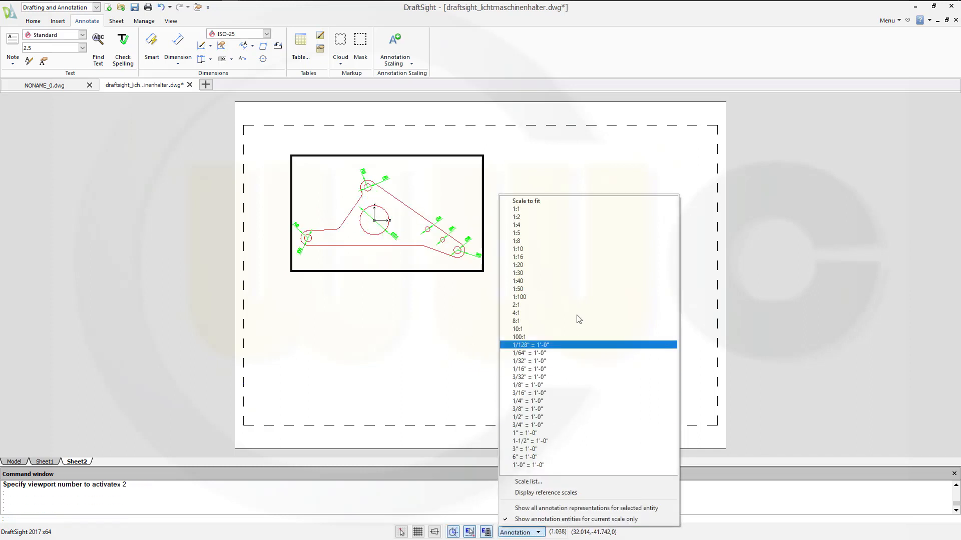
pyautogui.click(563, 220)
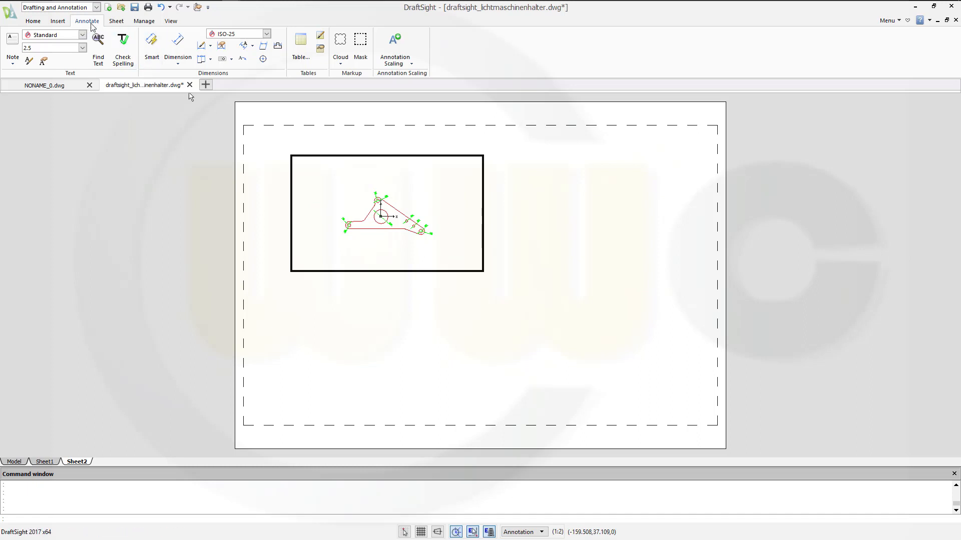
# Create a second single rectangular viewport in the lower-right area of Sheet2
pyautogui.click(119, 22)
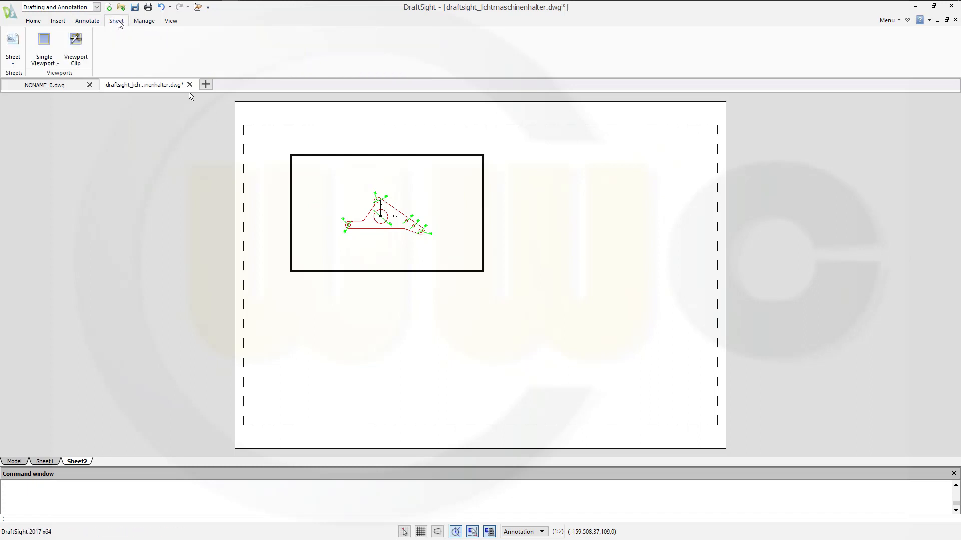
pyautogui.click(45, 47)
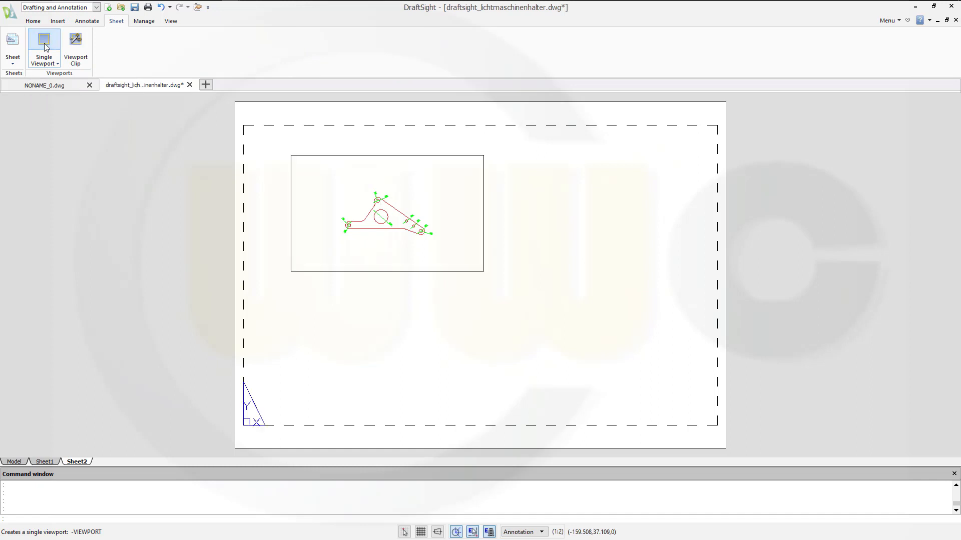
pyautogui.click(502, 282)
pyautogui.click(706, 413)
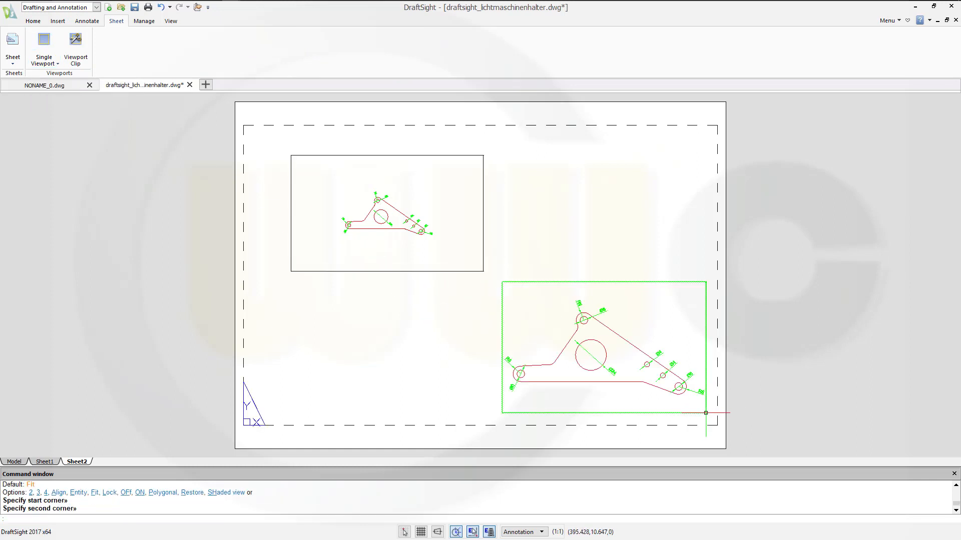
# Frame the bracket's right end in the new viewport at 2:1 scale, then return to sheet space
pyautogui.doubleClick(609, 348)
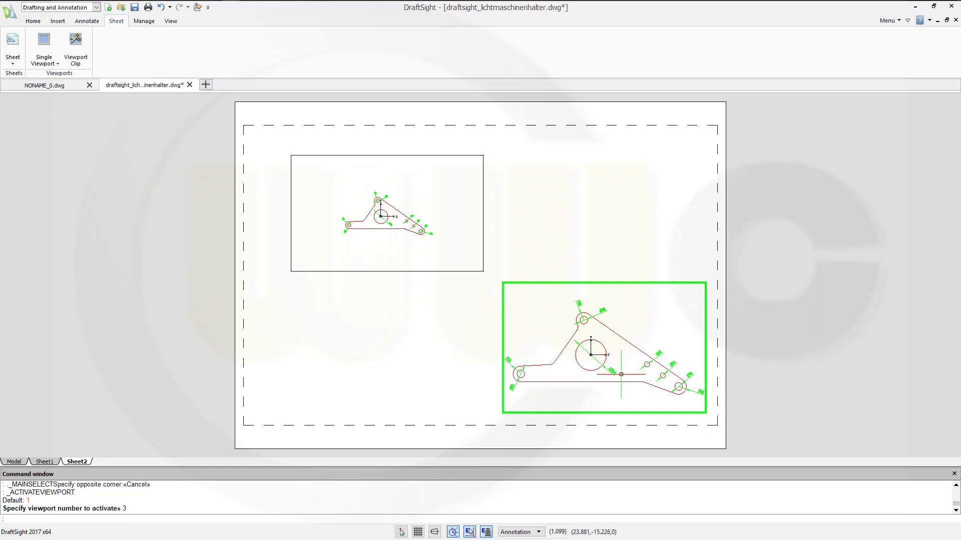
pyautogui.scroll(1, 620, 377)
pyautogui.moveTo(649, 382)
pyautogui.mouseDown(button='middle')
pyautogui.moveTo(594, 369)
pyautogui.moveTo(606, 352)
pyautogui.moveTo(612, 361)
pyautogui.mouseUp(button='middle')
pyautogui.scroll(3, 601, 369)
pyautogui.scroll(1, 641, 369)
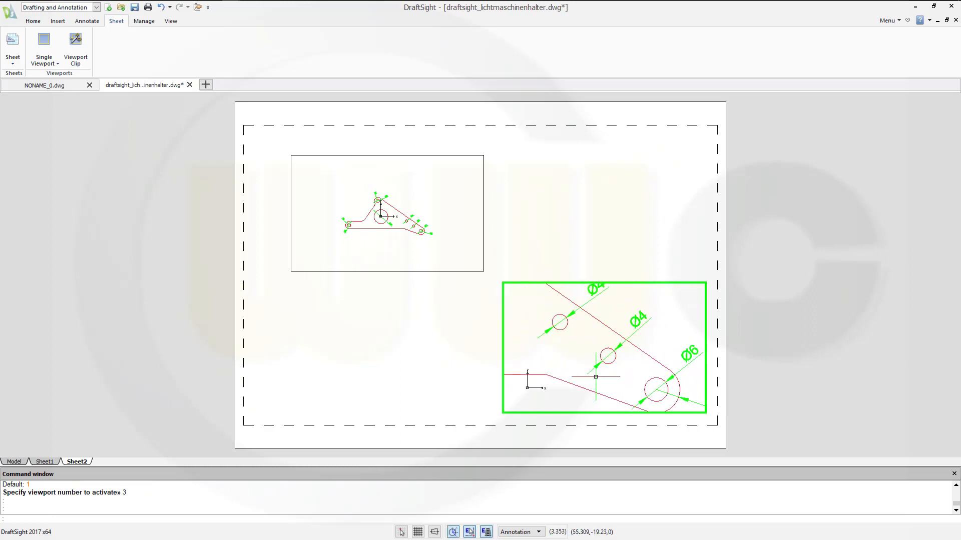
pyautogui.click(538, 532)
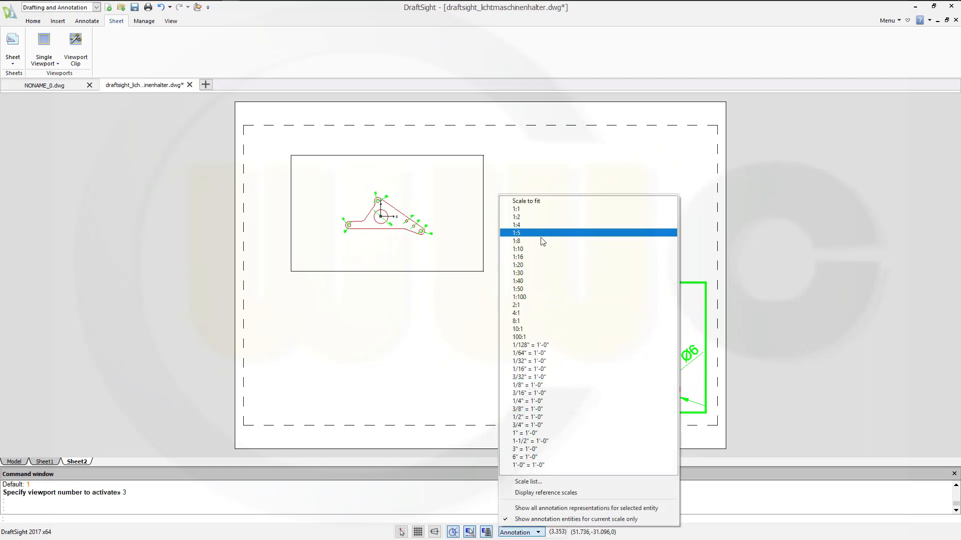
pyautogui.click(543, 304)
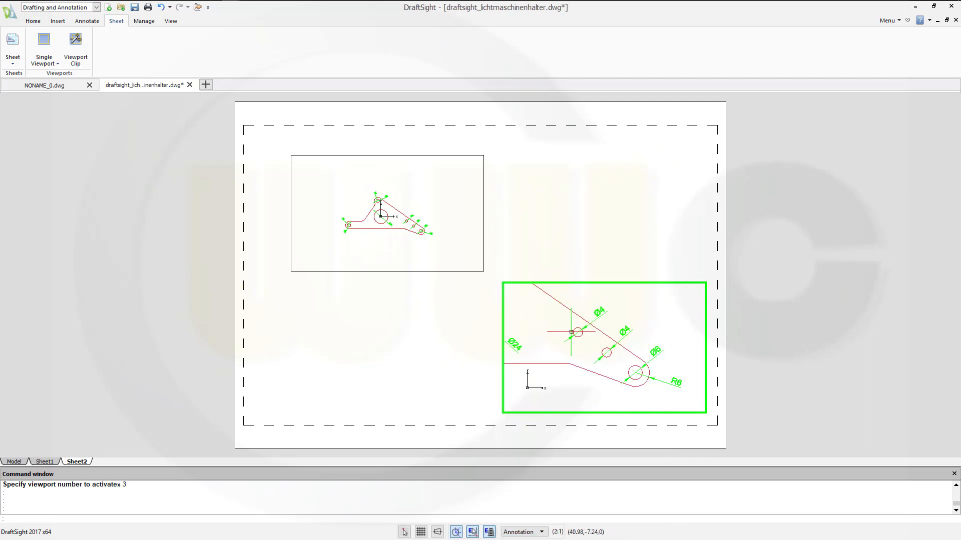
pyautogui.doubleClick(403, 322)
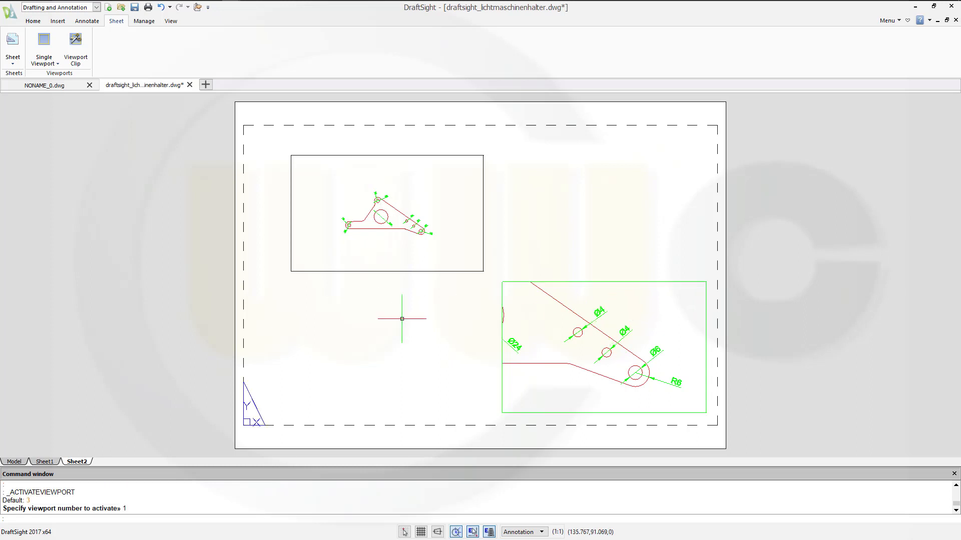
# Return to the model space and make Annotative the current dimension style
pyautogui.click(15, 461)
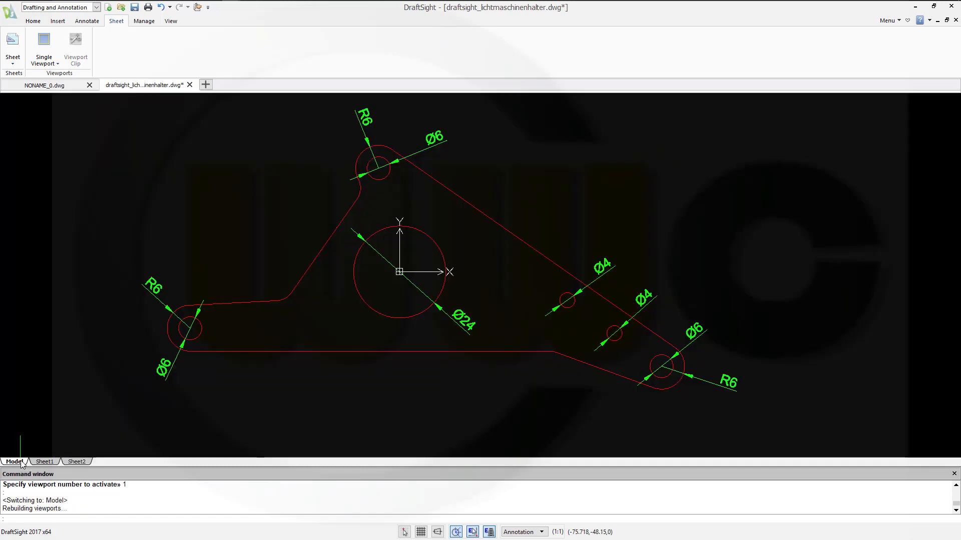
pyautogui.click(87, 24)
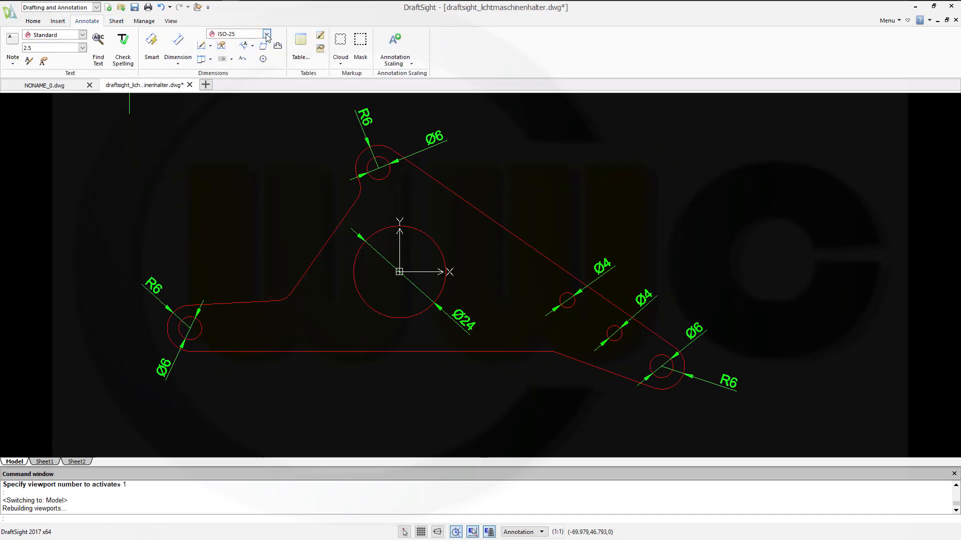
pyautogui.click(268, 33)
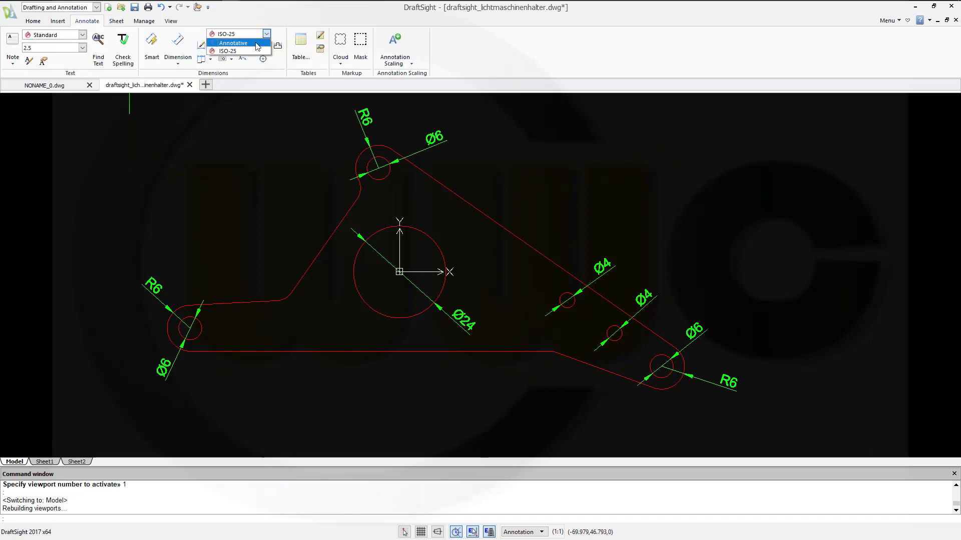
pyautogui.click(257, 44)
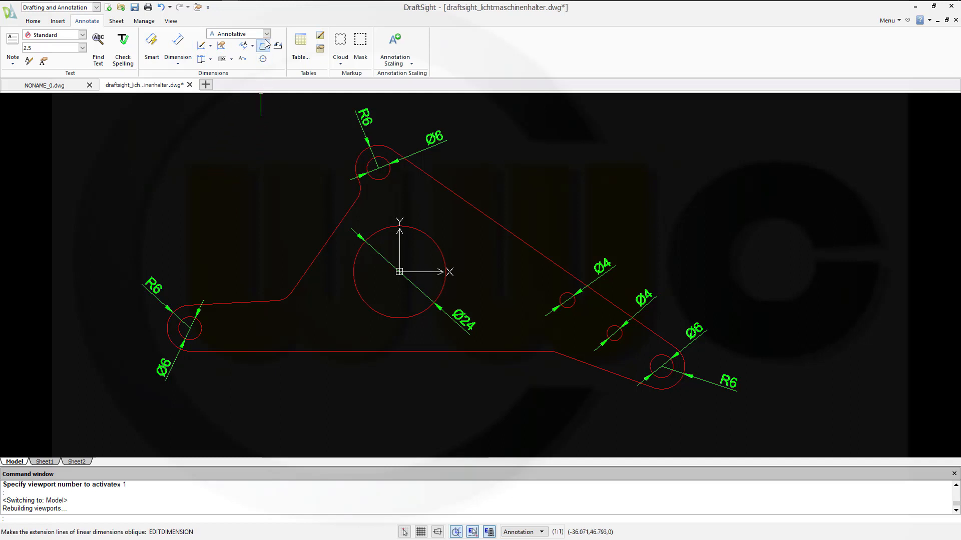
# Make the annotative layer the active layer
pyautogui.click(35, 22)
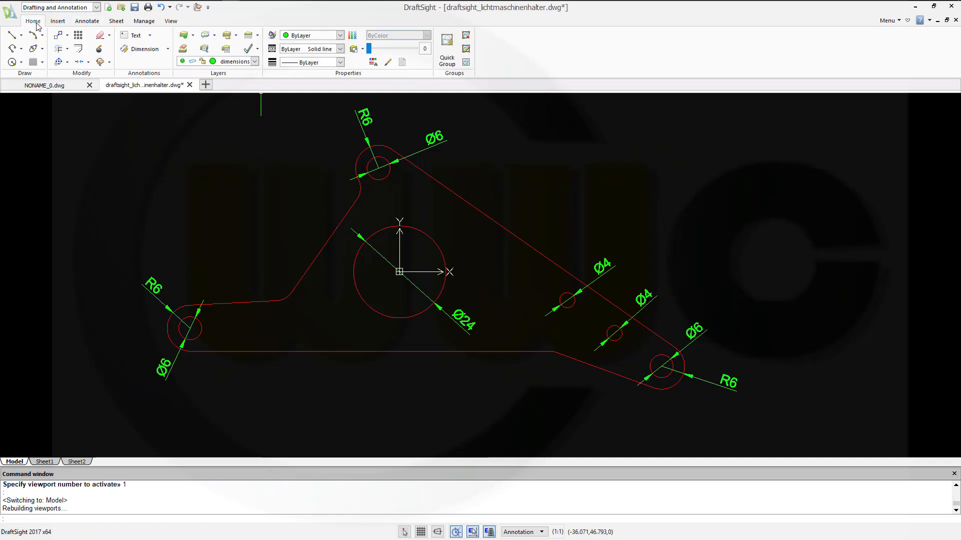
pyautogui.click(255, 61)
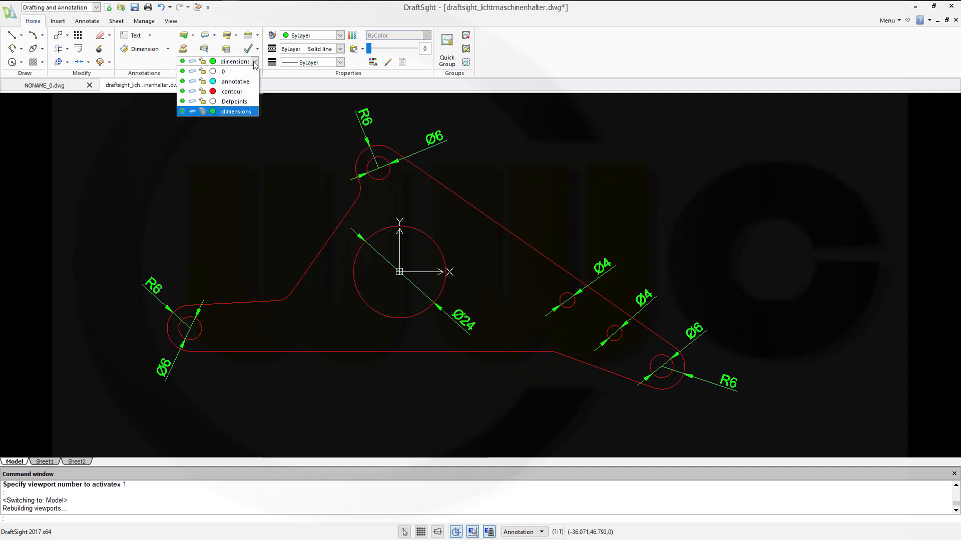
pyautogui.click(235, 82)
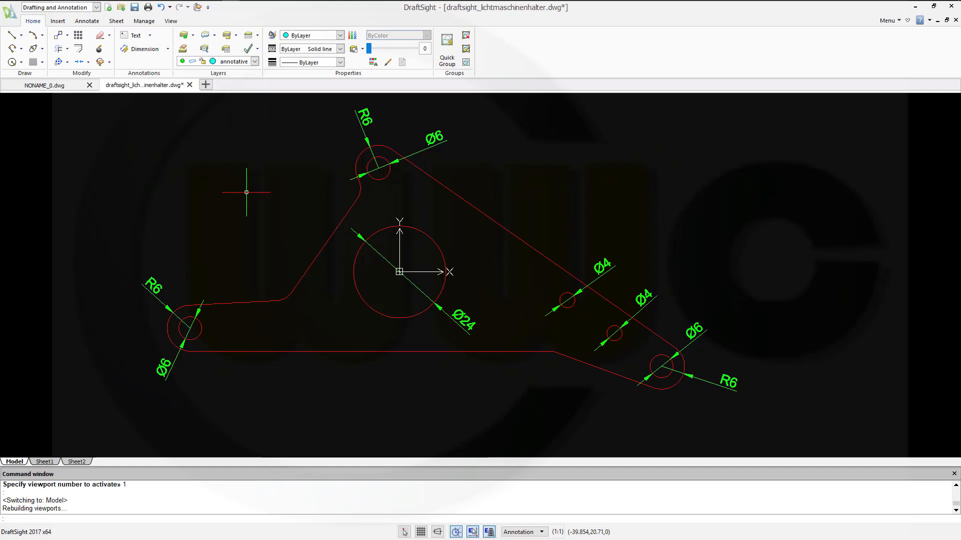
# Add annotative dimensions for the left hole's diameter, the left rounded end's radius and the large central circle's diameter
pyautogui.click(138, 50)
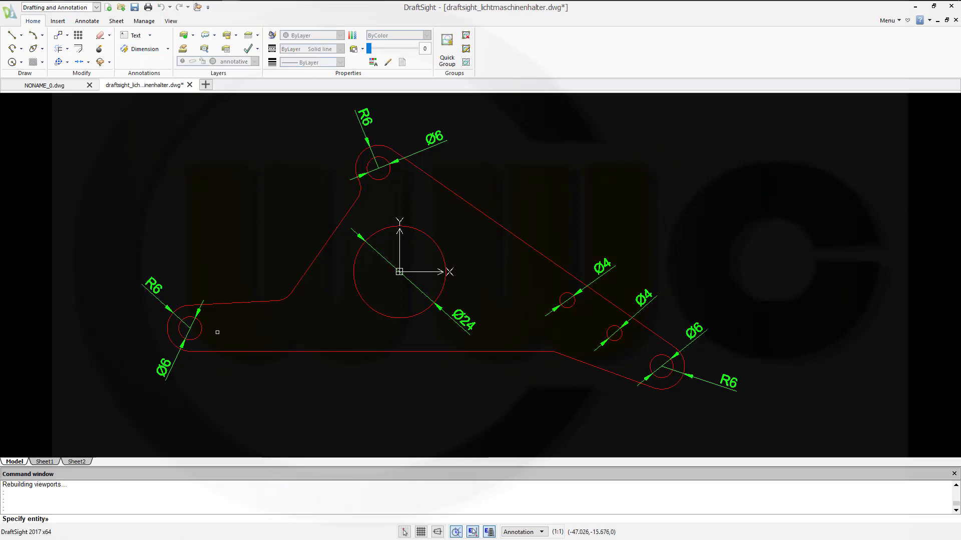
pyautogui.click(199, 337)
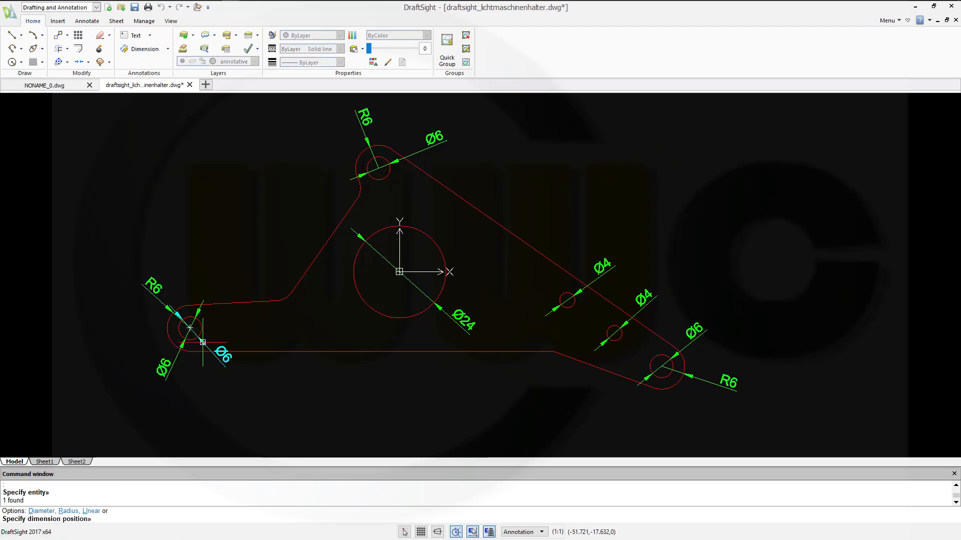
pyautogui.click(216, 377)
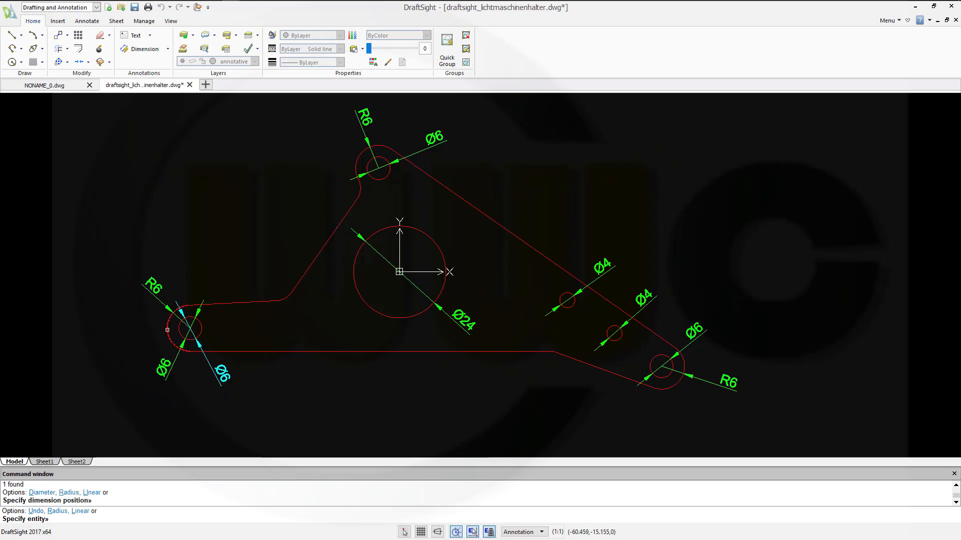
pyautogui.click(167, 329)
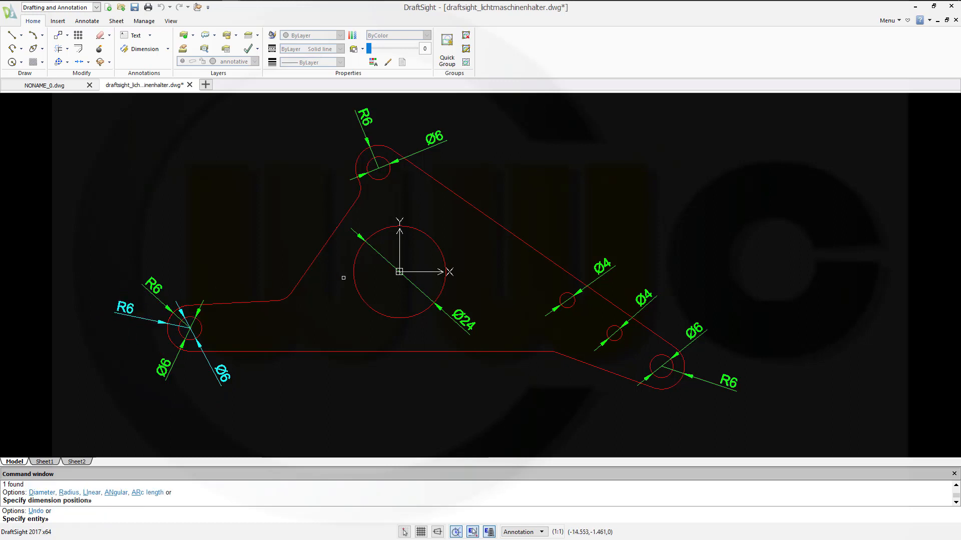
pyautogui.click(354, 287)
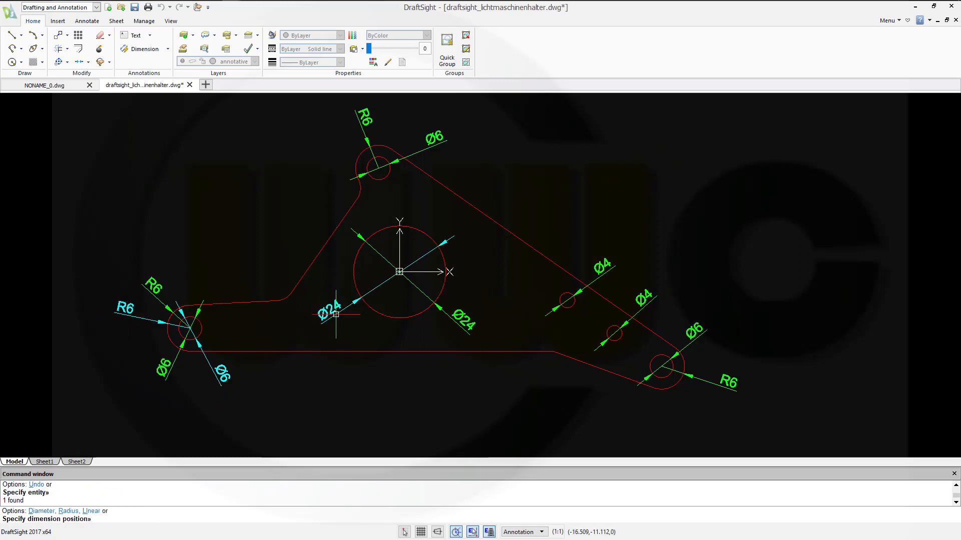
pyautogui.click(503, 291)
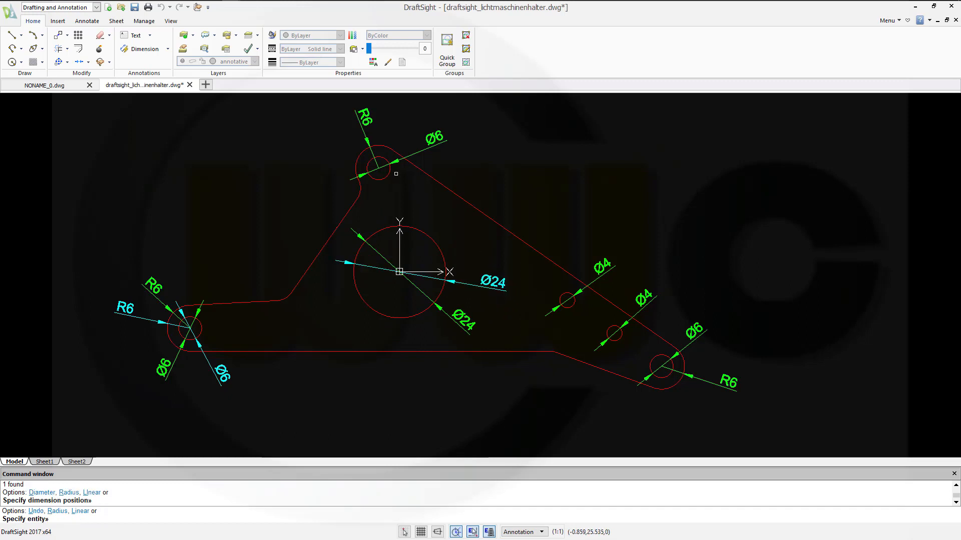
# Dimension the upper hole's diameter and the radius of the rounded corner around it with annotative dimensions
pyautogui.click(386, 177)
pyautogui.click(454, 159)
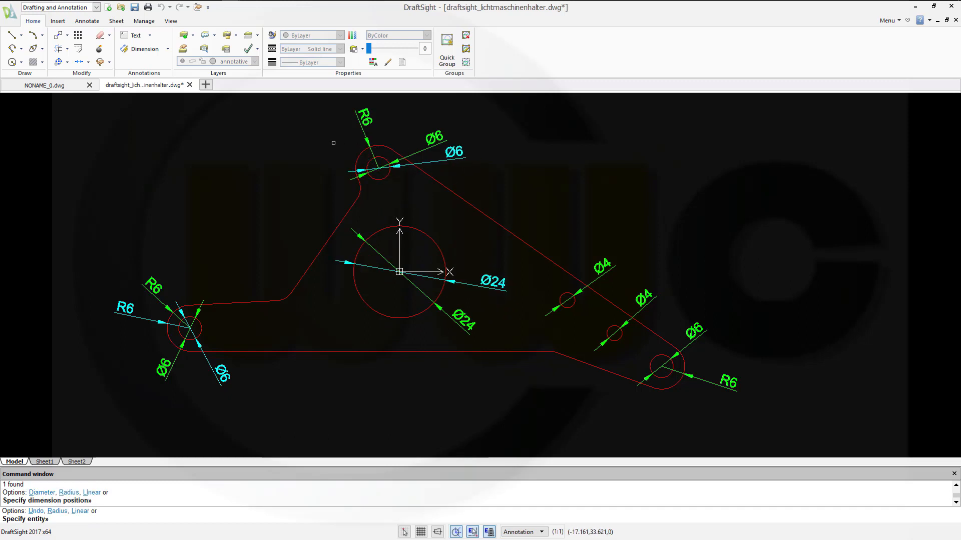
pyautogui.click(367, 152)
pyautogui.click(337, 119)
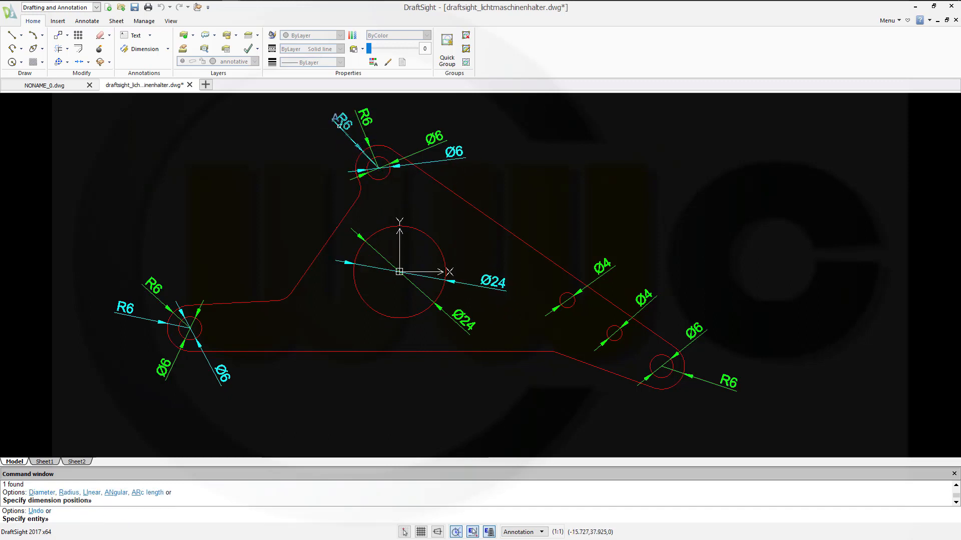
# Add annotative diameter dimensions to the two small holes along the bracket's sloping right edge
pyautogui.click(562, 295)
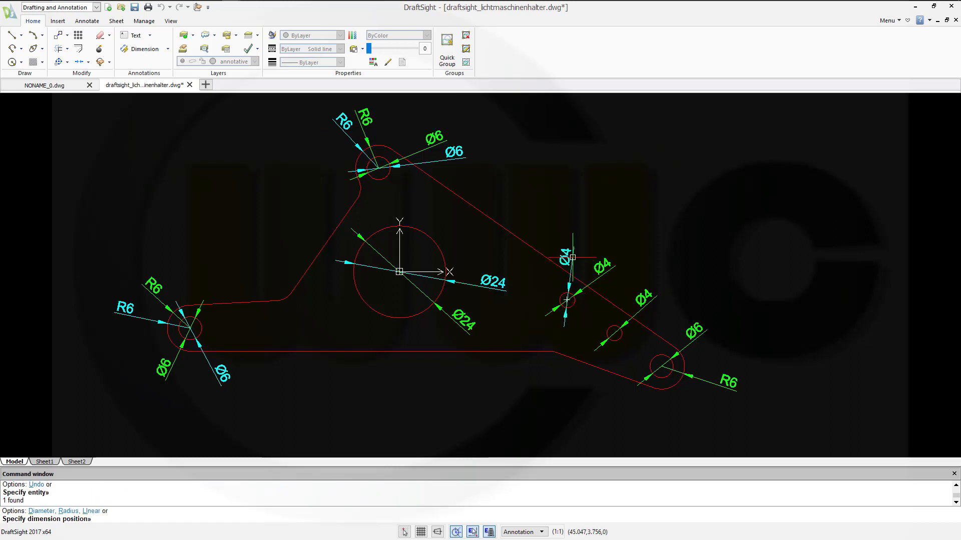
pyautogui.click(572, 244)
pyautogui.click(606, 327)
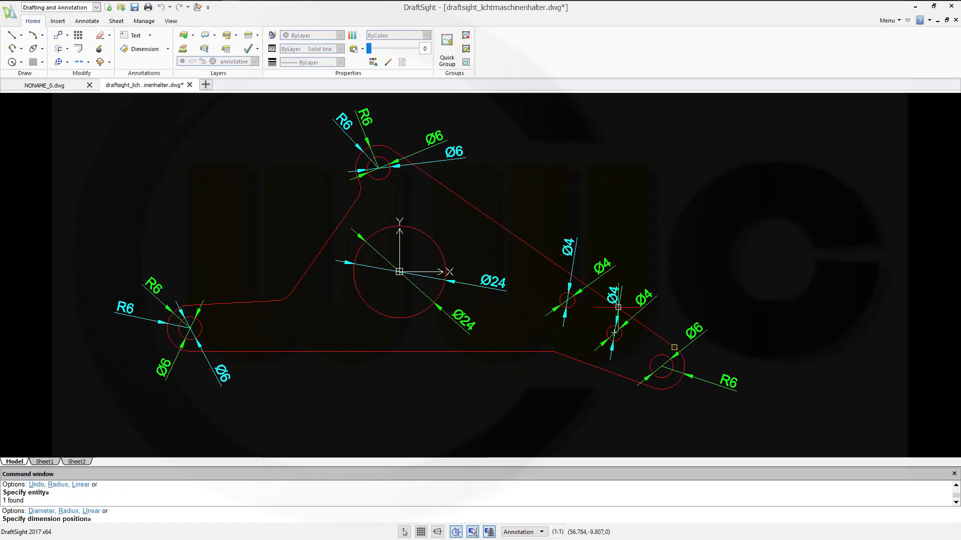
pyautogui.click(623, 280)
# Dimension the hole diameter and outer radius at the bracket's right end, then finish dimensioning
pyautogui.click(657, 355)
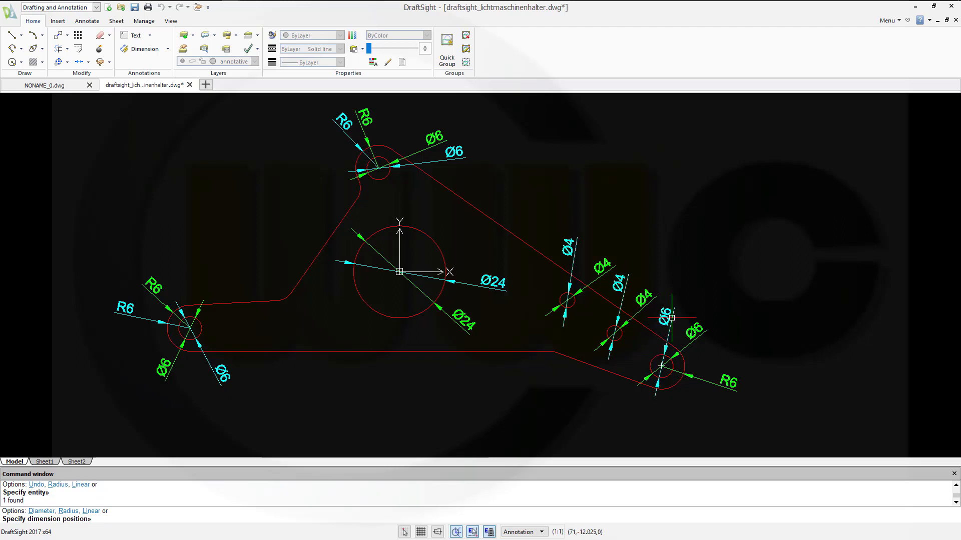
pyautogui.click(669, 312)
pyautogui.click(675, 385)
pyautogui.click(701, 398)
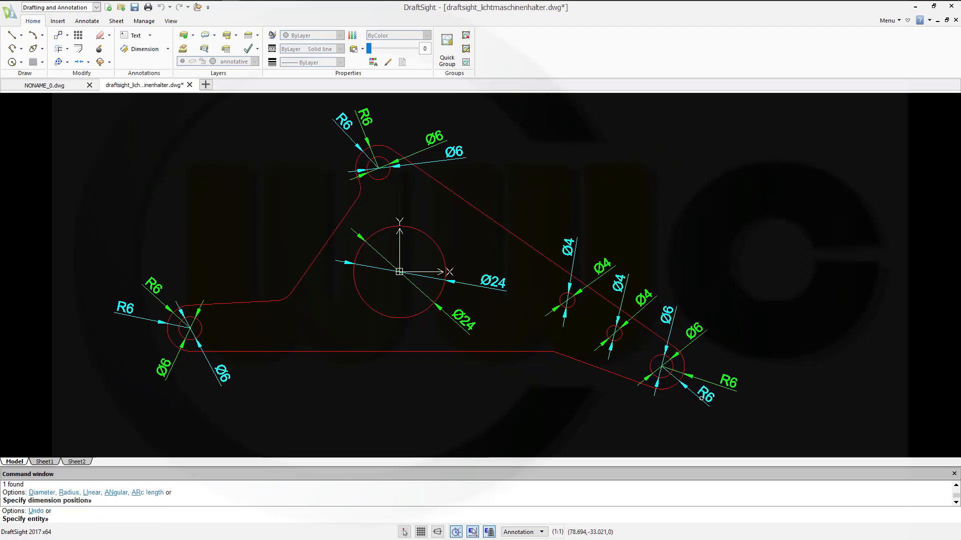
pyautogui.press('Escape')
pyautogui.press('Escape')
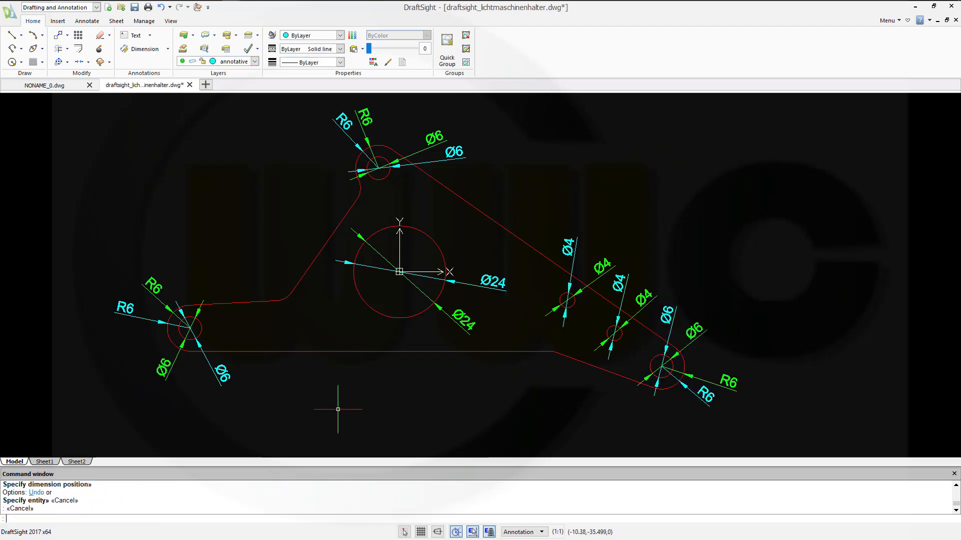
# Check how the annotative dimensions display in the viewports of Sheet1 and Sheet2, then return to the model space
pyautogui.click(43, 461)
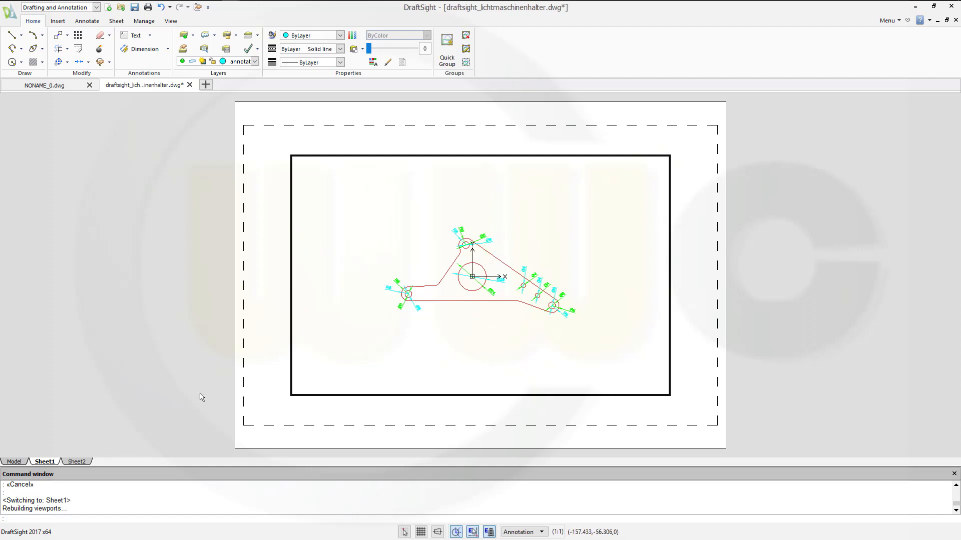
pyautogui.click(77, 462)
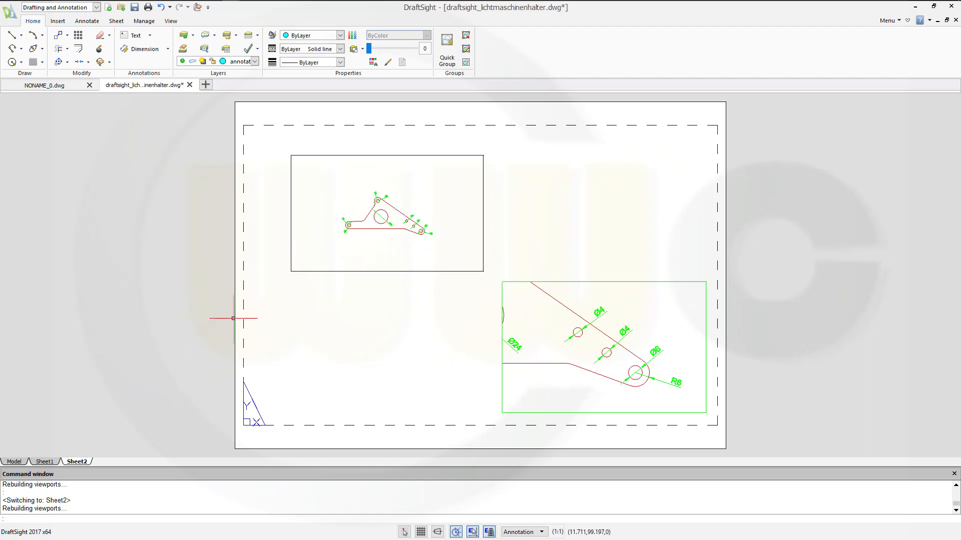
pyautogui.click(15, 461)
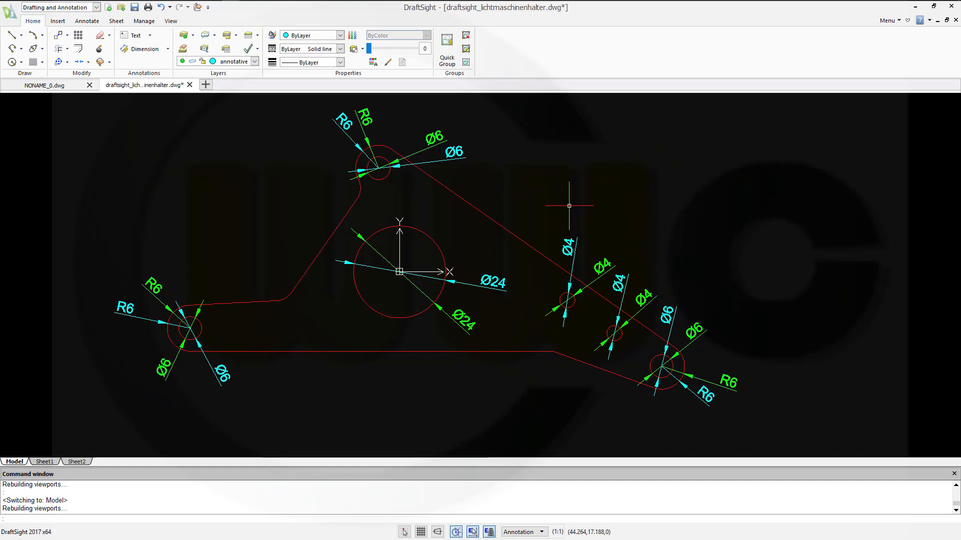
# Open the annotation entity scale list for the four annotative dimensions on the two small holes and the bracket's right end
pyautogui.click(624, 286)
pyautogui.click(87, 22)
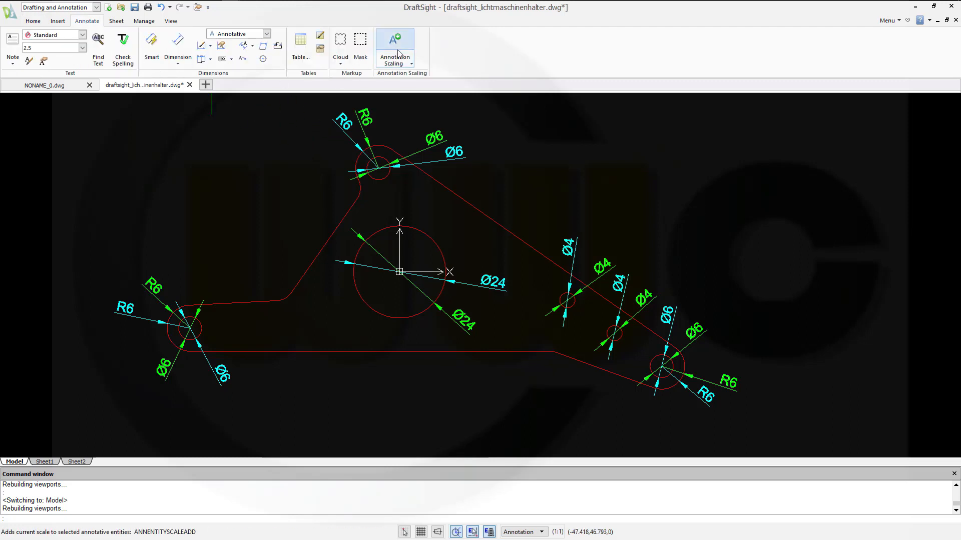
pyautogui.click(411, 64)
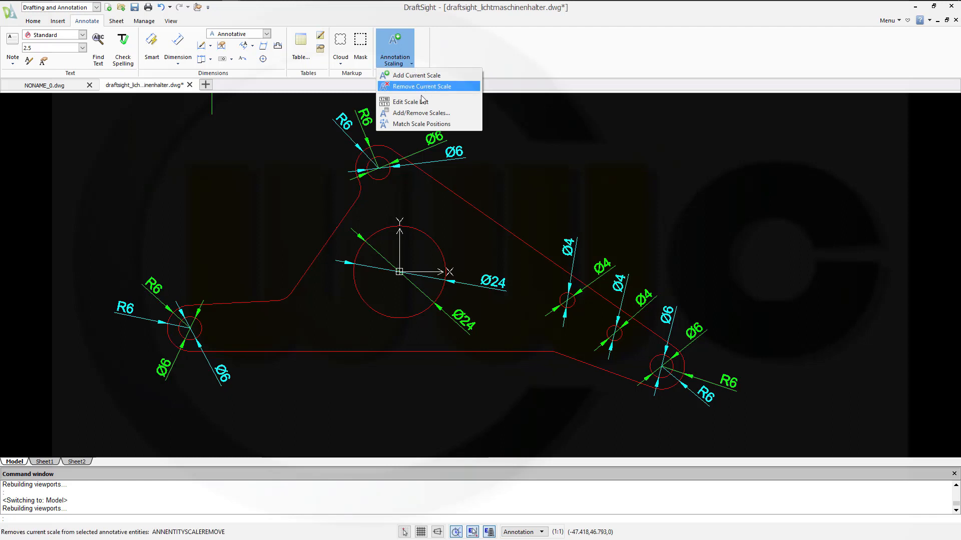
pyautogui.click(416, 111)
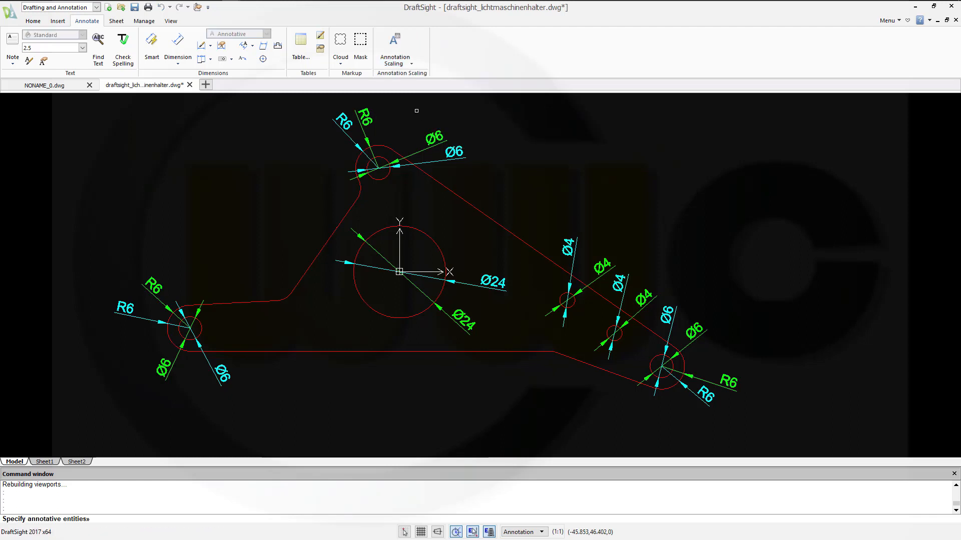
pyautogui.click(567, 245)
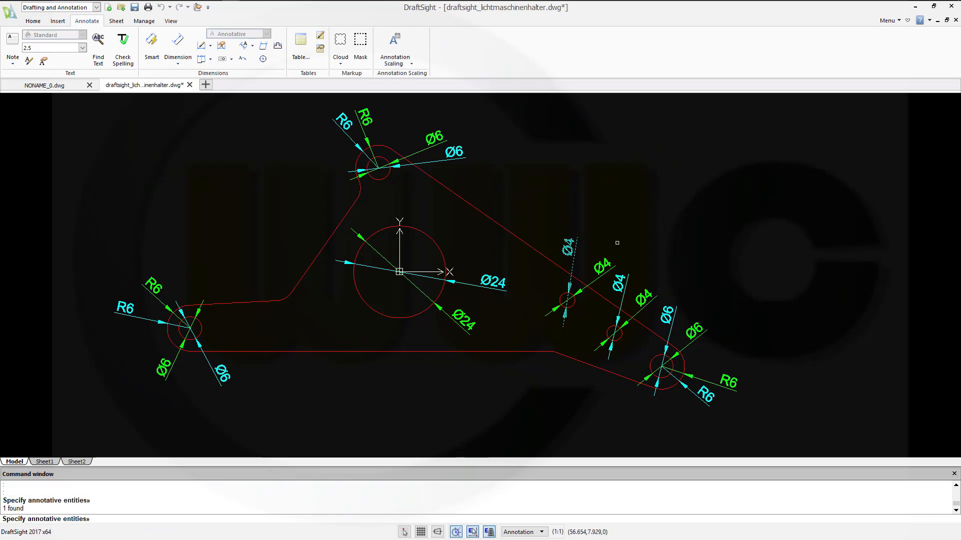
pyautogui.click(619, 281)
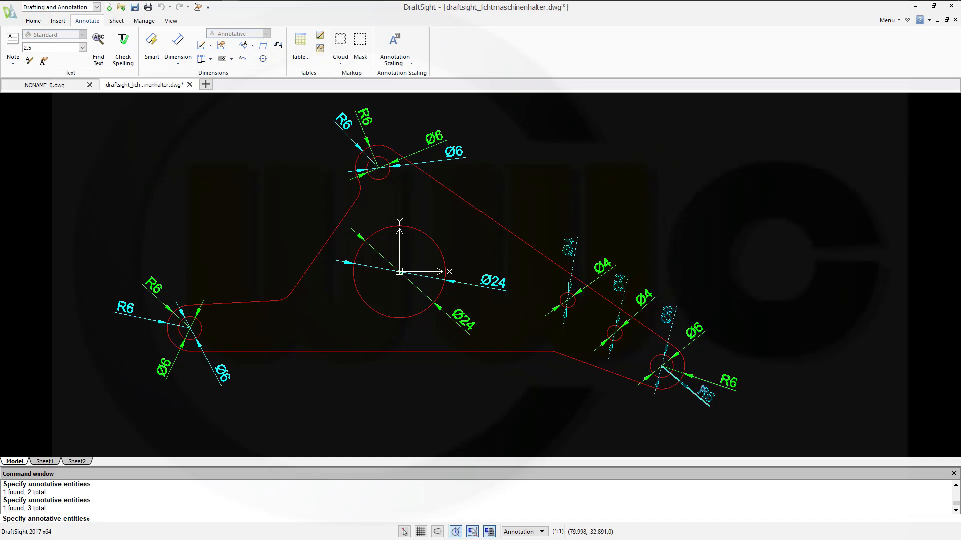
pyautogui.press('Return')
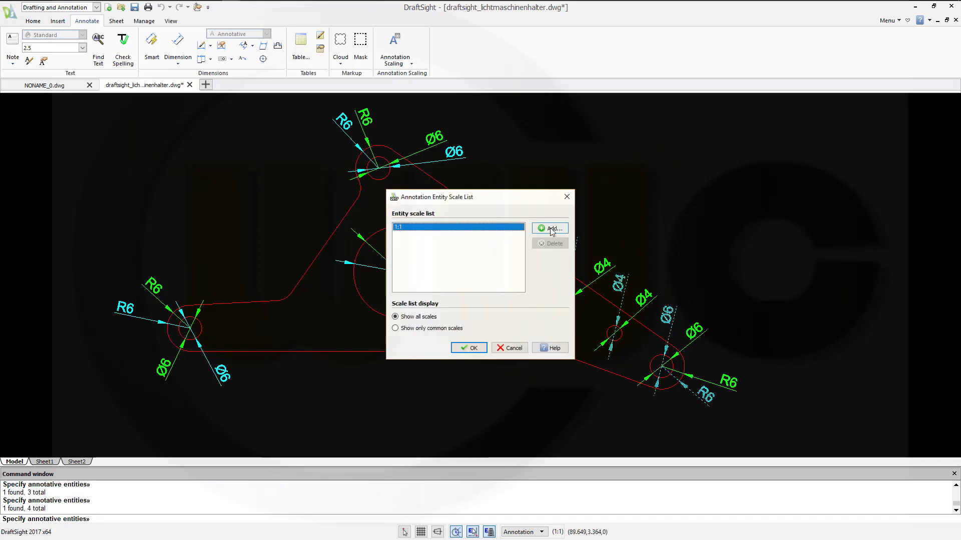
# Add the 2:1 scale to the selected dimensions and remove their 1:1 scale
pyautogui.click(546, 228)
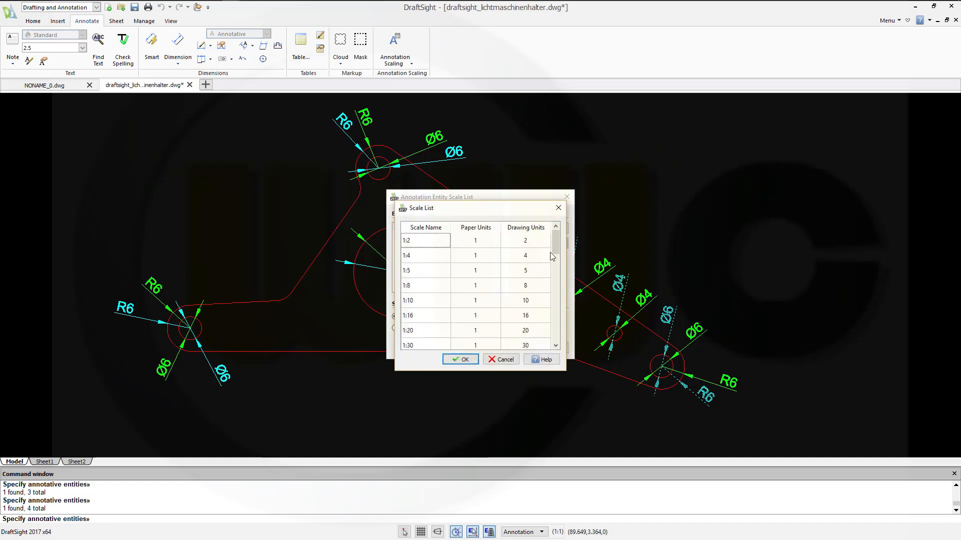
pyautogui.moveTo(555, 247); pyautogui.dragTo(554, 274)
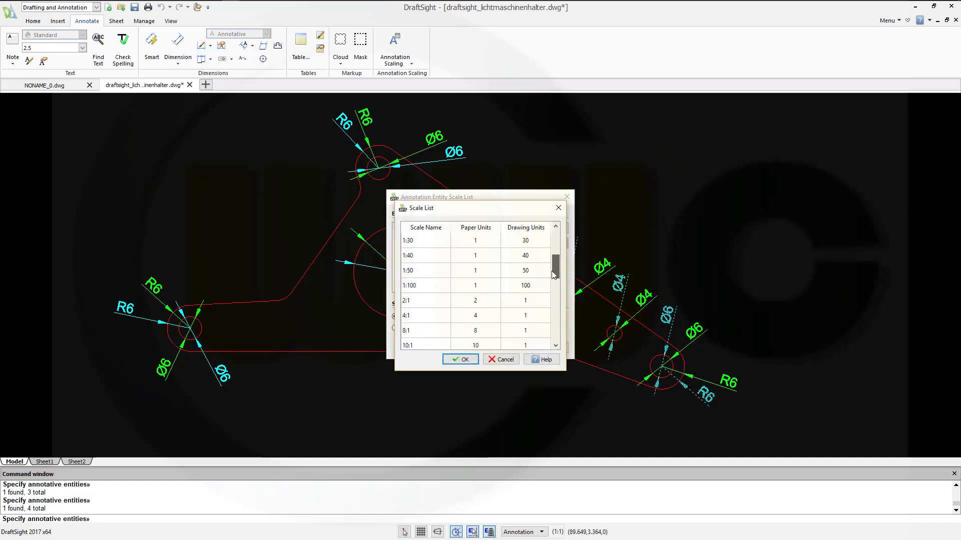
pyautogui.click(448, 299)
pyautogui.click(459, 359)
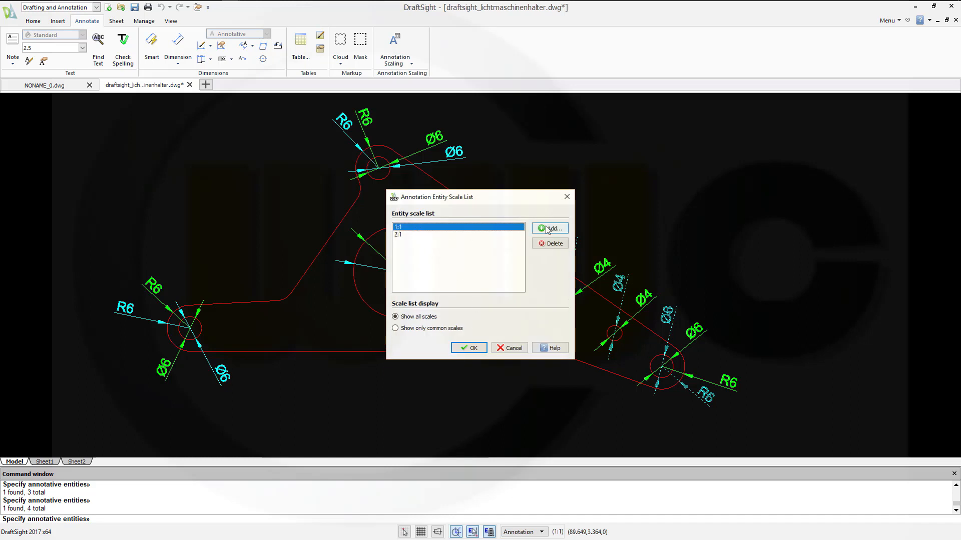
pyautogui.click(542, 243)
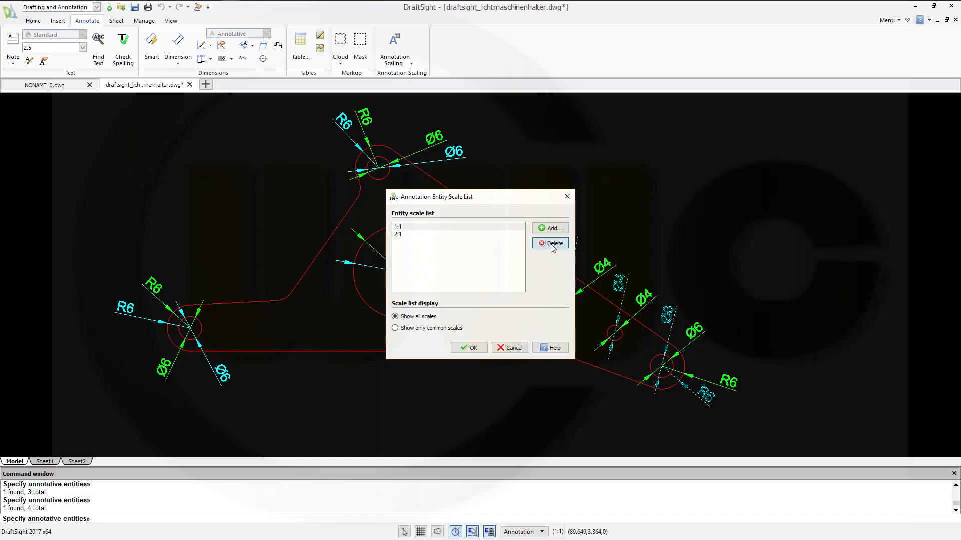
pyautogui.click(469, 347)
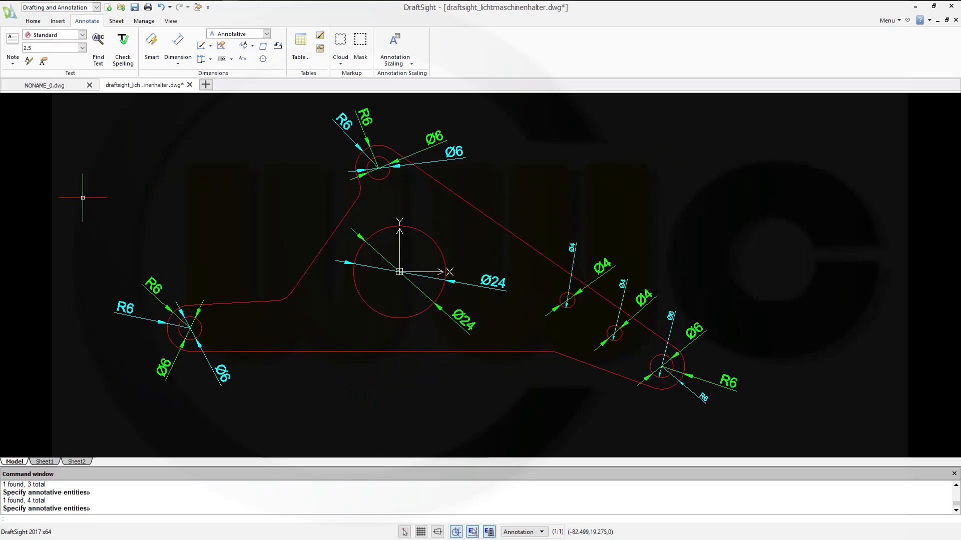
# Inspect Sheet1 and Sheet2 to see which viewports show the rescaled right-end dimensions, then go back to the model space
pyautogui.click(44, 462)
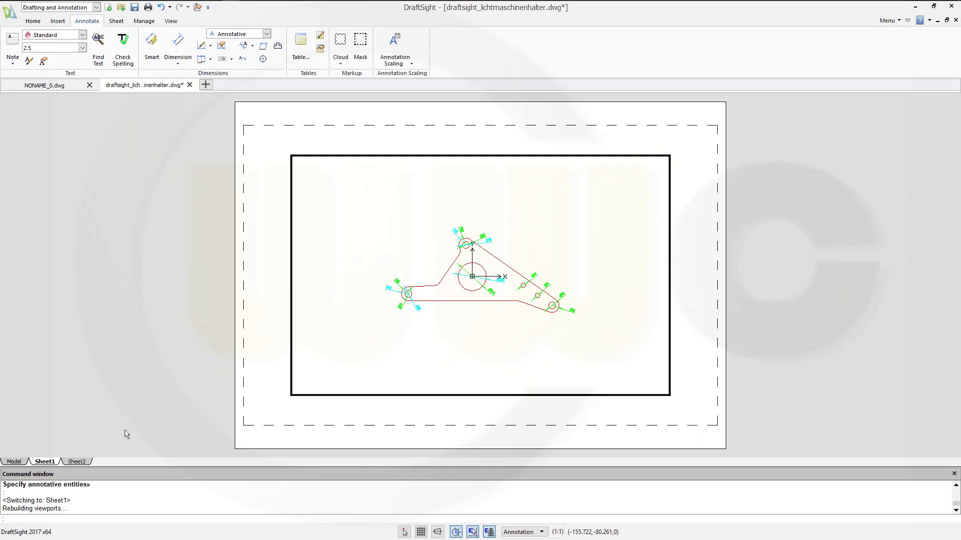
pyautogui.click(77, 462)
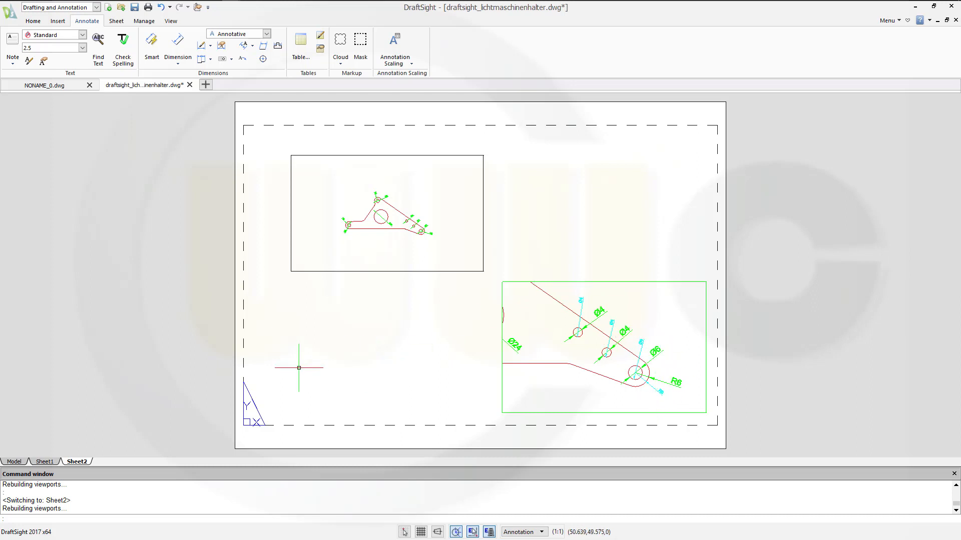
pyautogui.click(18, 462)
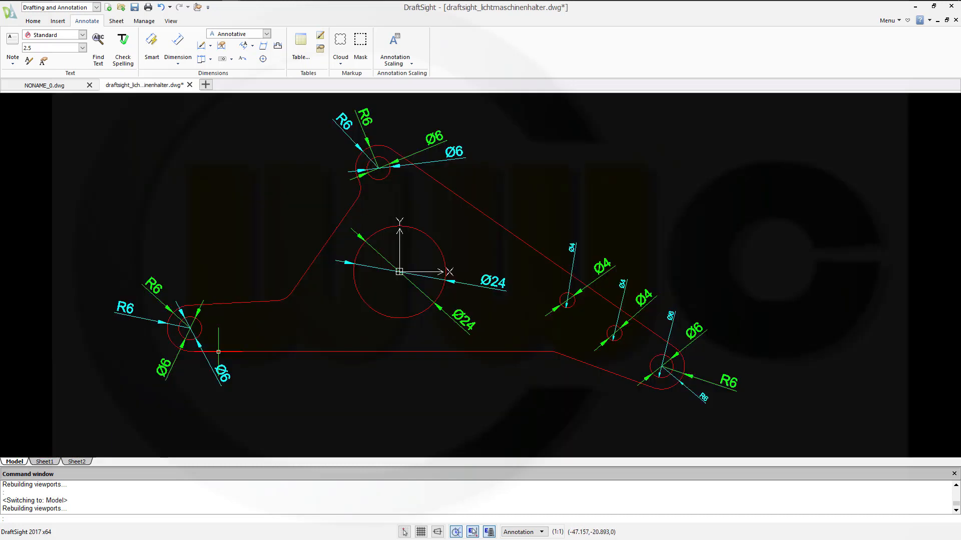
# Open the annotation entity scale list for the five annotative dimensions on the upper corner, the large centre circle and the bracket's left end
pyautogui.click(410, 64)
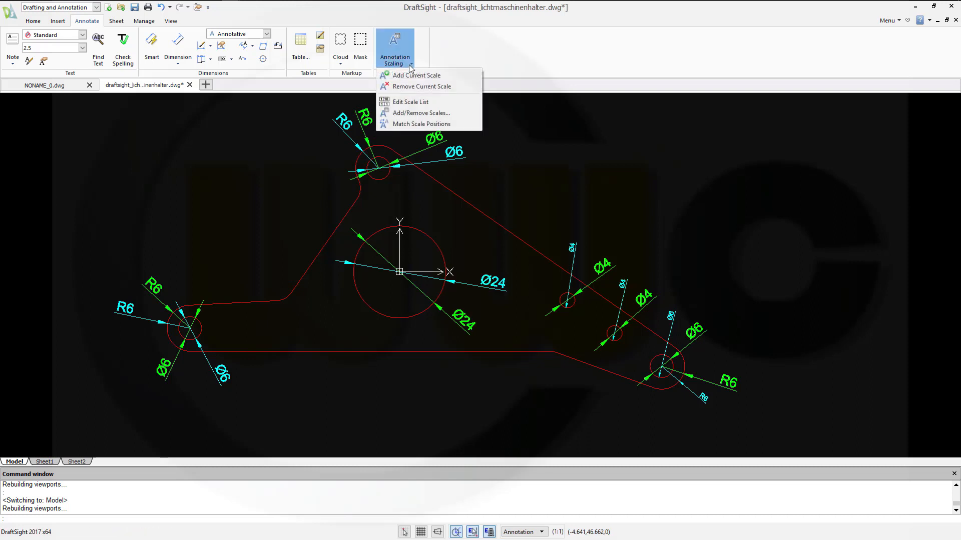
pyautogui.click(420, 113)
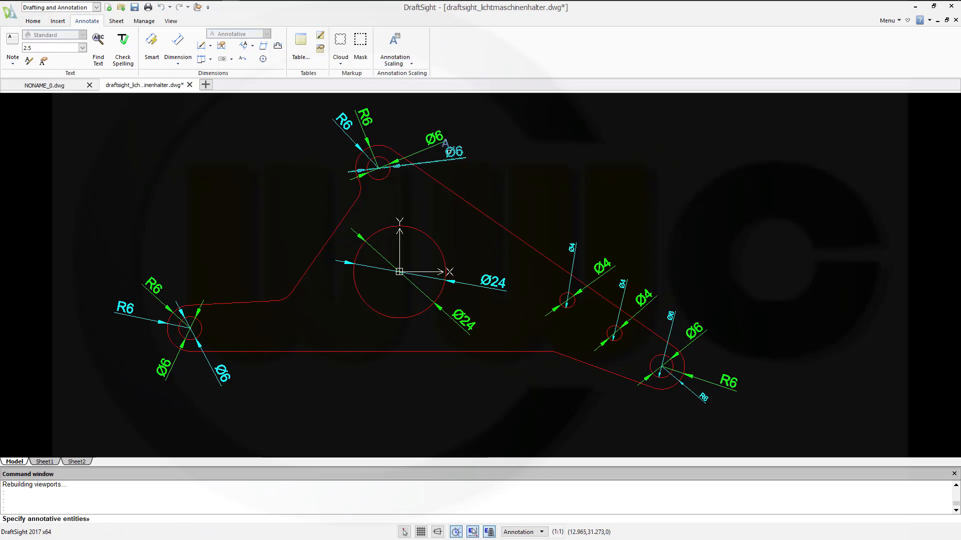
pyautogui.click(450, 152)
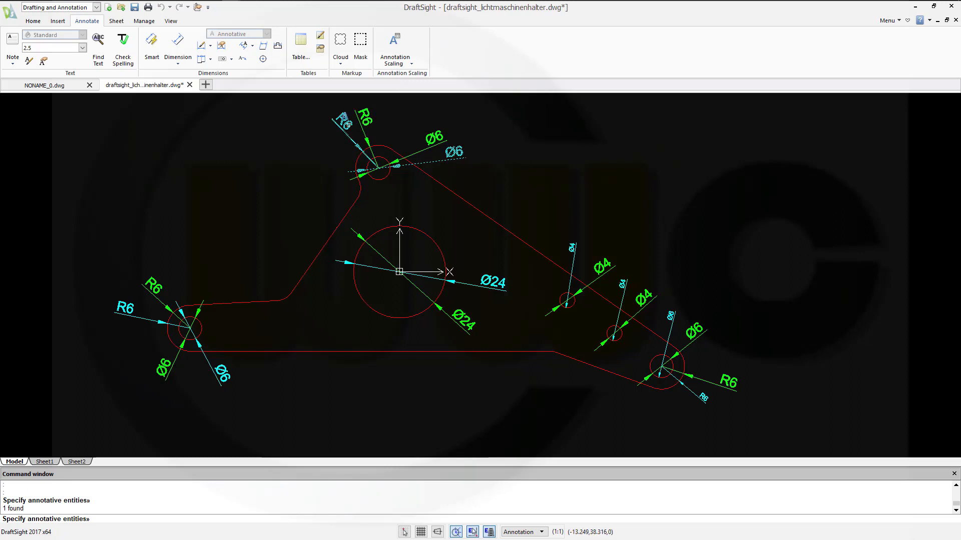
pyautogui.click(350, 128)
pyautogui.click(488, 283)
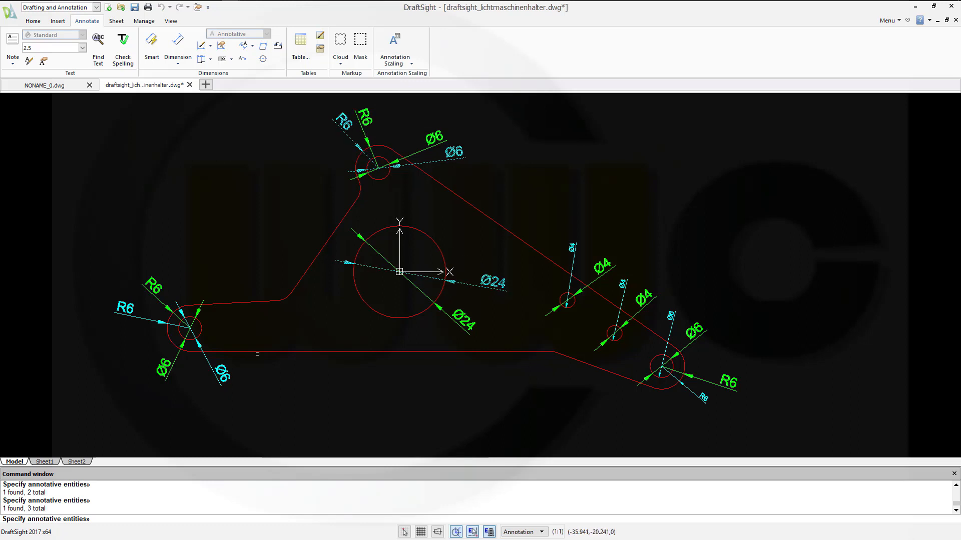
pyautogui.click(209, 361)
pyautogui.press('Return')
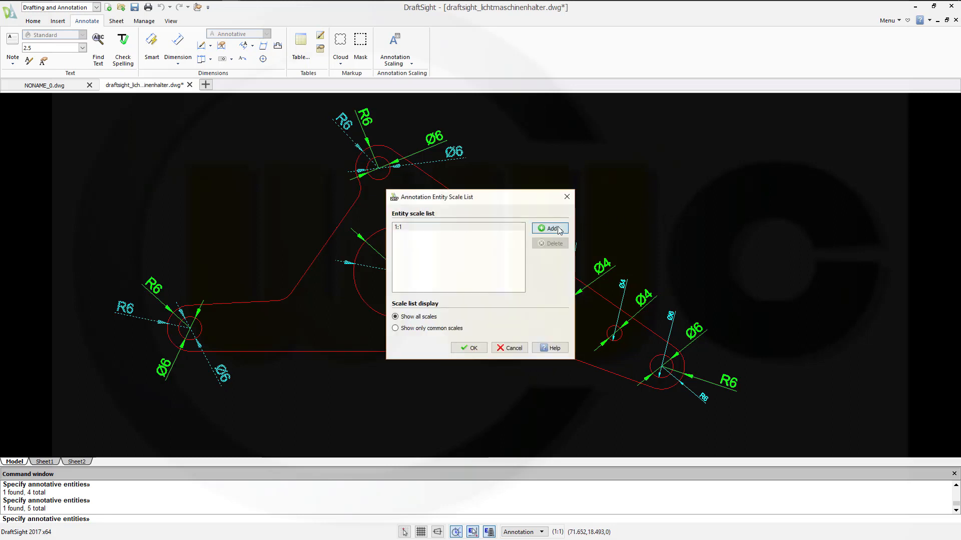
# Add the 1:2 scale to the selected dimensions and delete their 1:1 scale
pyautogui.click(551, 228)
pyautogui.click(425, 244)
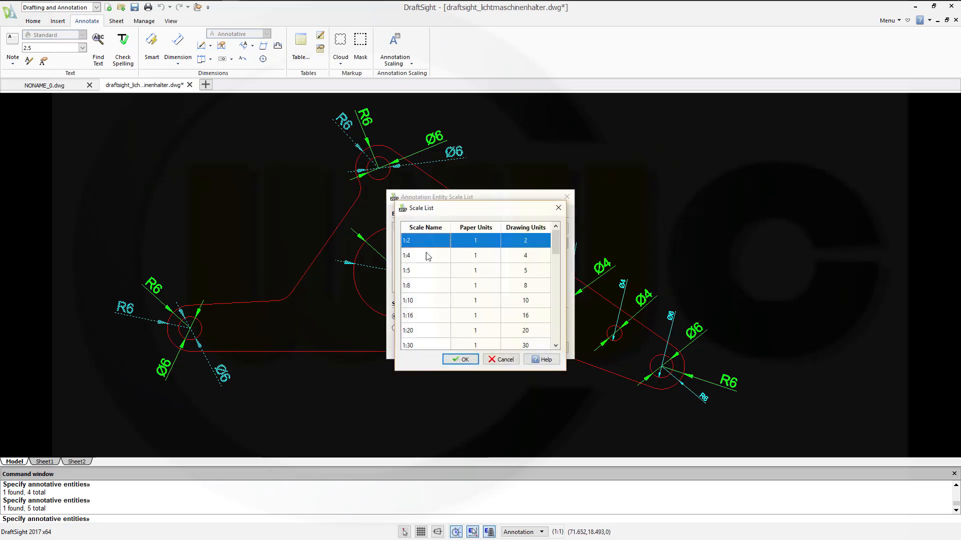
pyautogui.click(453, 360)
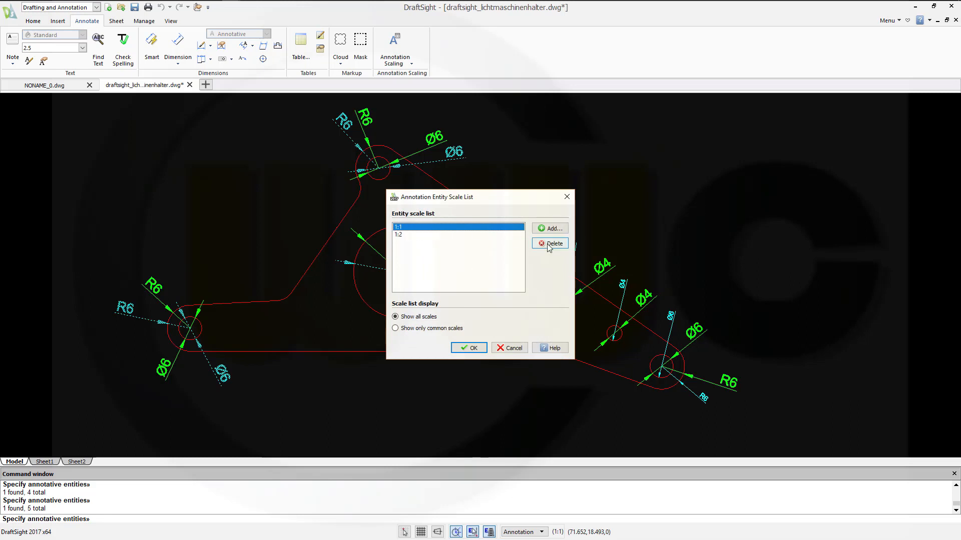
pyautogui.click(469, 347)
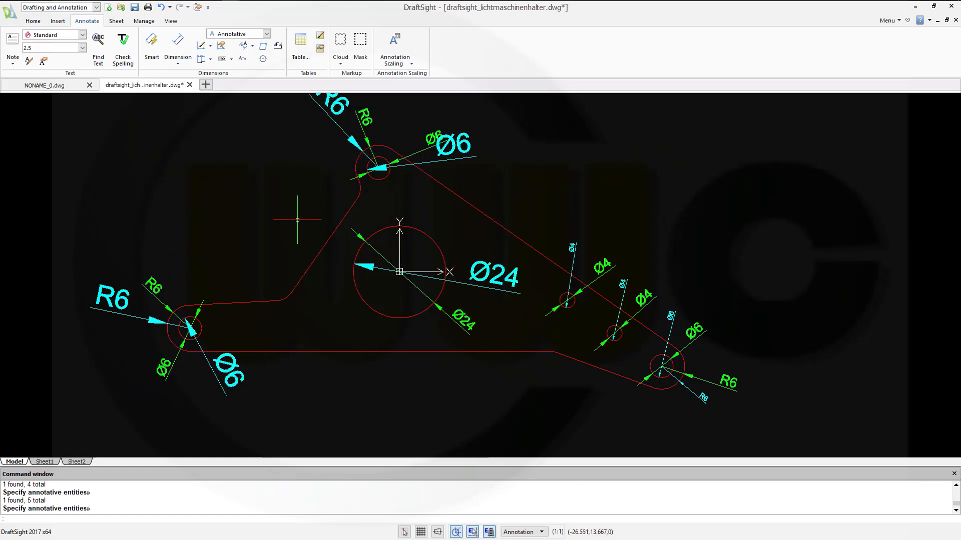
# Check Sheet1 and Sheet2 for which viewports show the 1:2 dimensions, then return to the model space
pyautogui.click(44, 461)
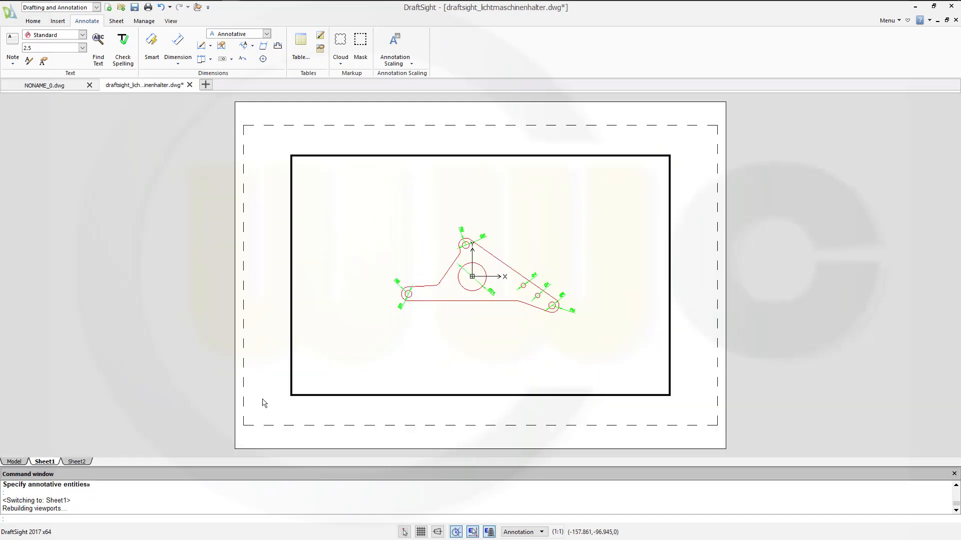
pyautogui.click(75, 462)
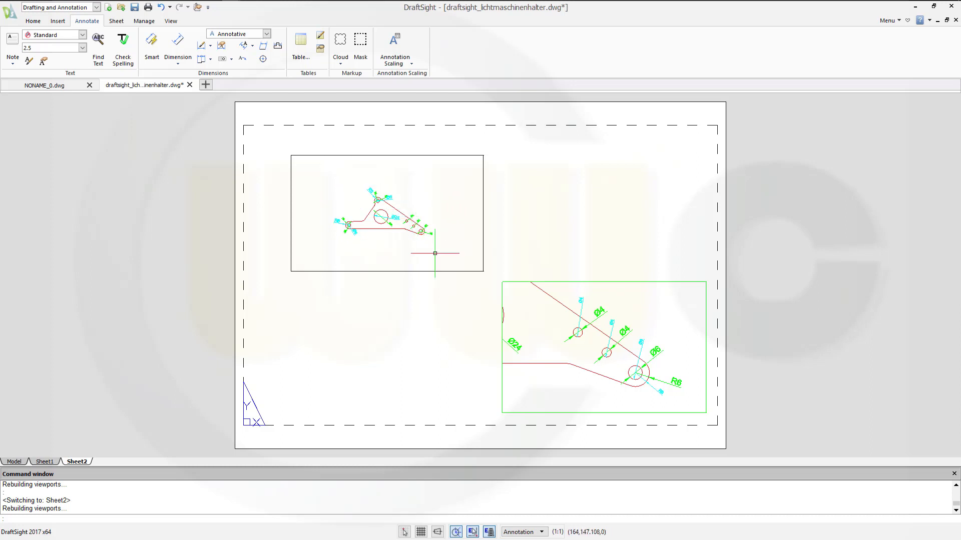
pyautogui.click(15, 461)
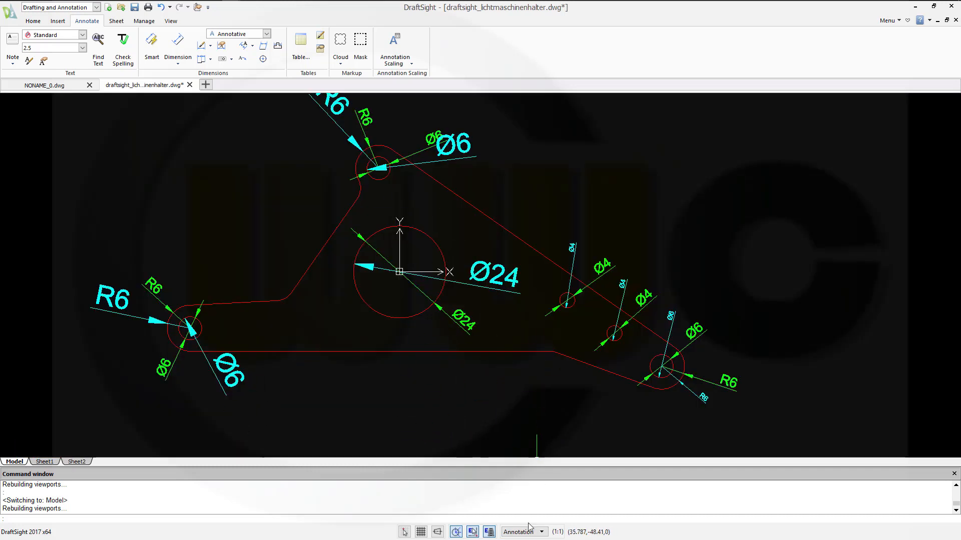
# Set the model's current annotation scale to 1:2
pyautogui.click(541, 533)
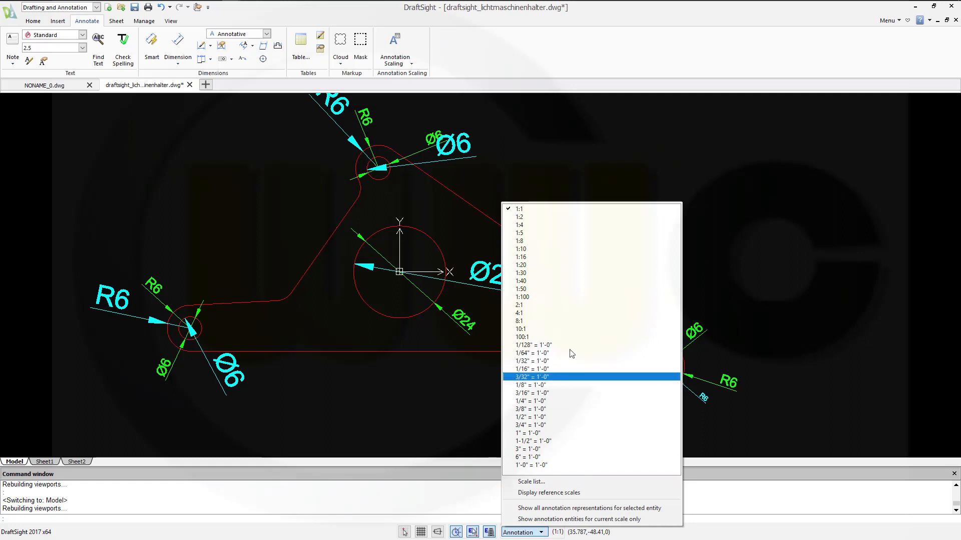
pyautogui.click(554, 217)
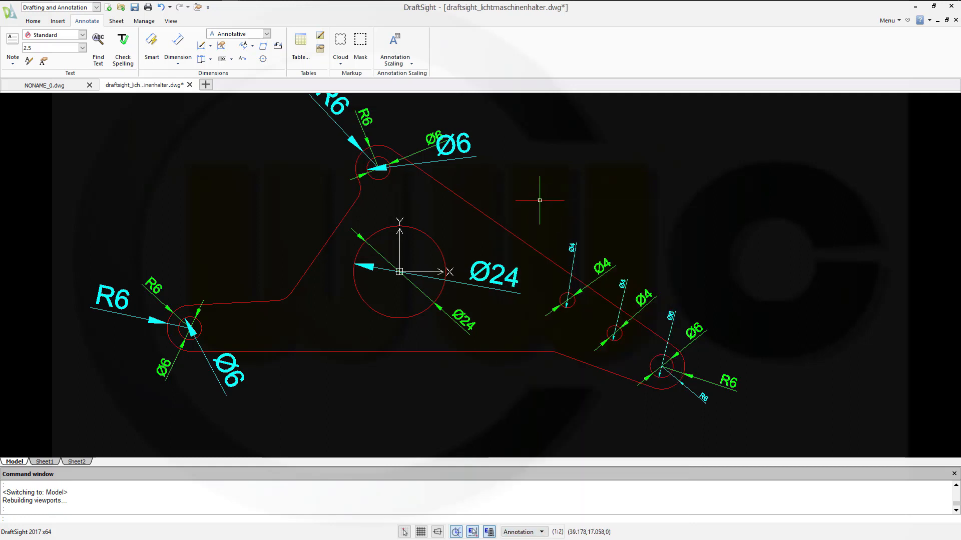
# Show annotation entities for the current scale only, then switch that display option off again
pyautogui.click(540, 533)
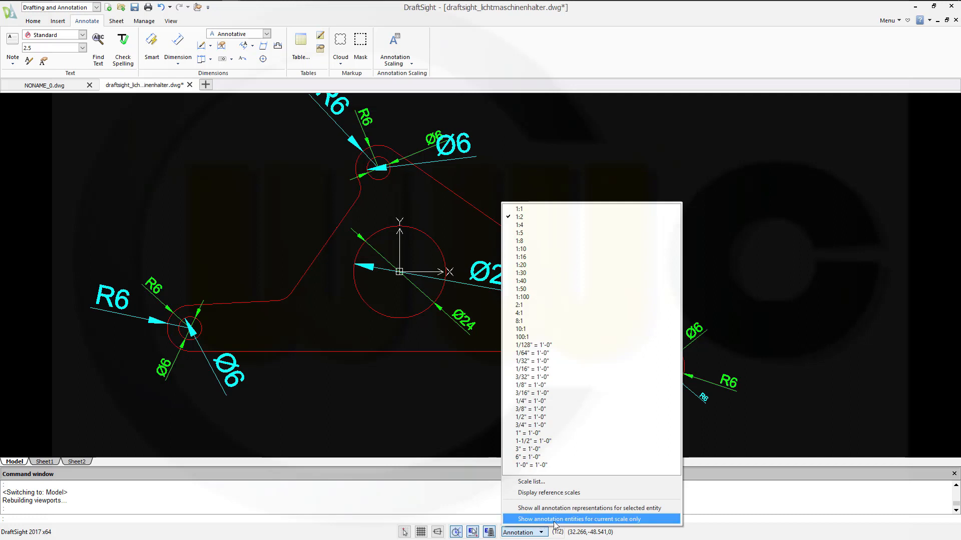
pyautogui.click(529, 520)
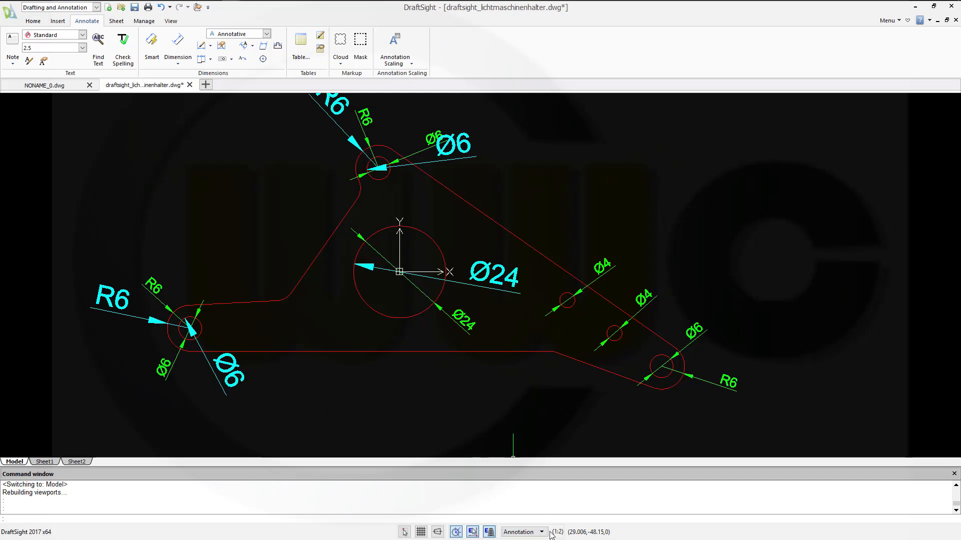
pyautogui.click(530, 532)
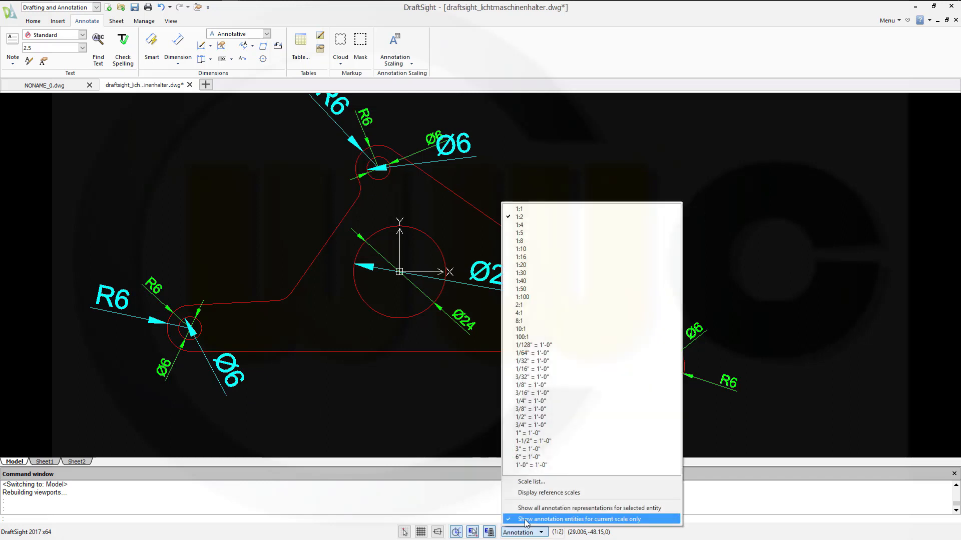
pyautogui.click(524, 519)
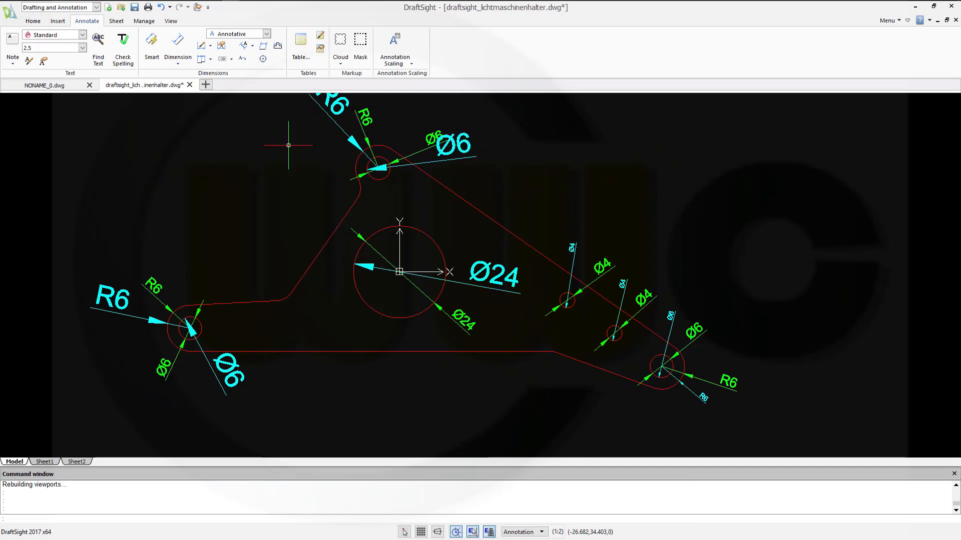